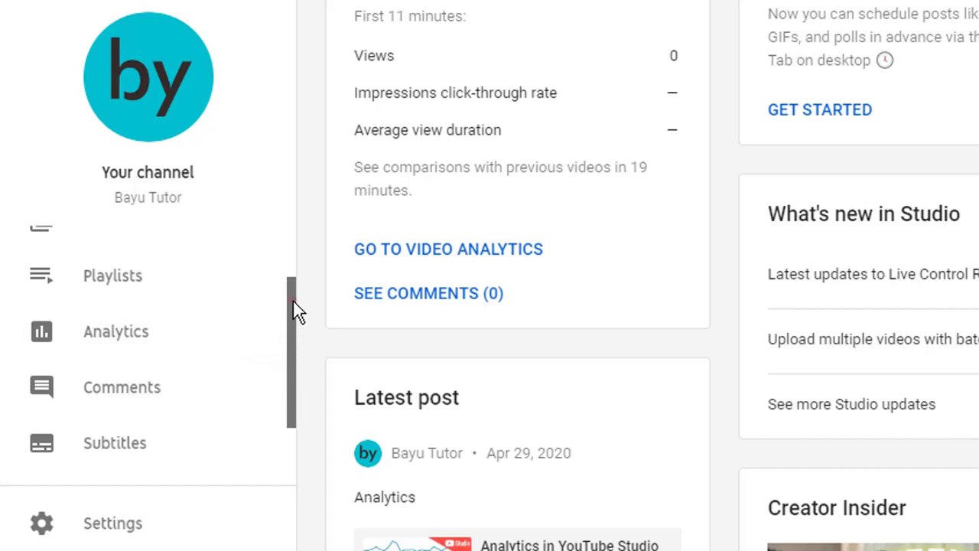
- Open the channel-wide comments page
{"action": "left_click_drag", "start_coordinate": [298, 312], "coordinate": [298, 338]}
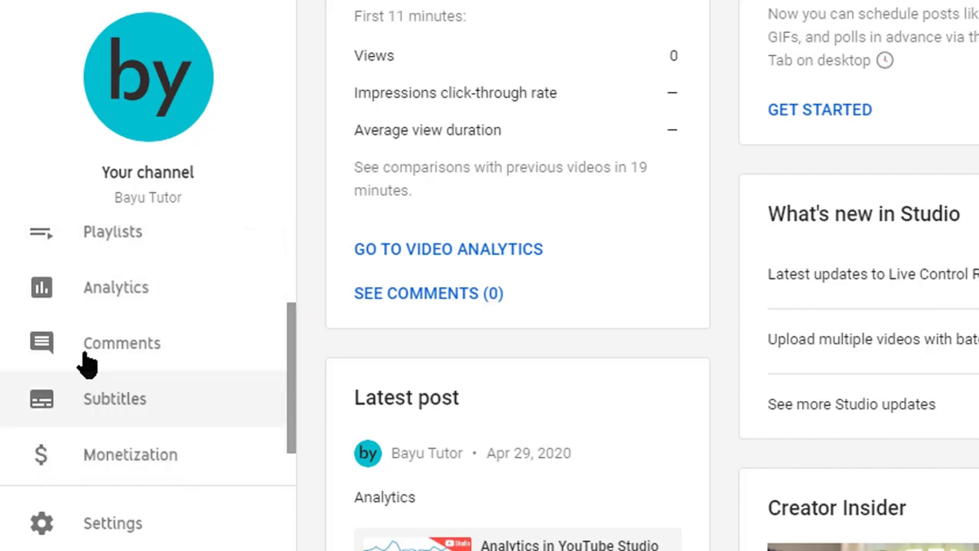
{"action": "left_click", "coordinate": [116, 338]}
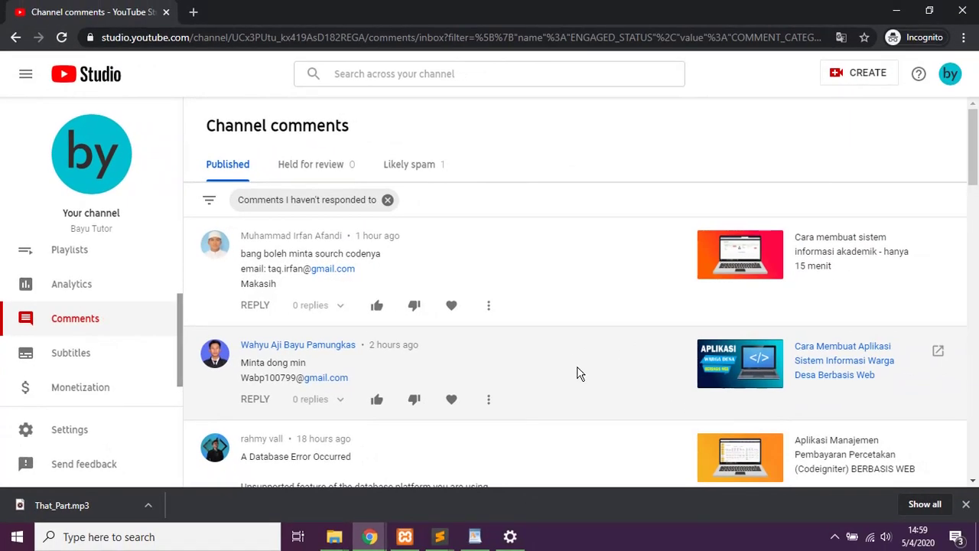
- Look through the channel's published comments that have not been responded to yet, including those from past weeks
{"action": "scroll", "coordinate": [579, 374], "scroll_direction": "down", "scroll_amount": 4}
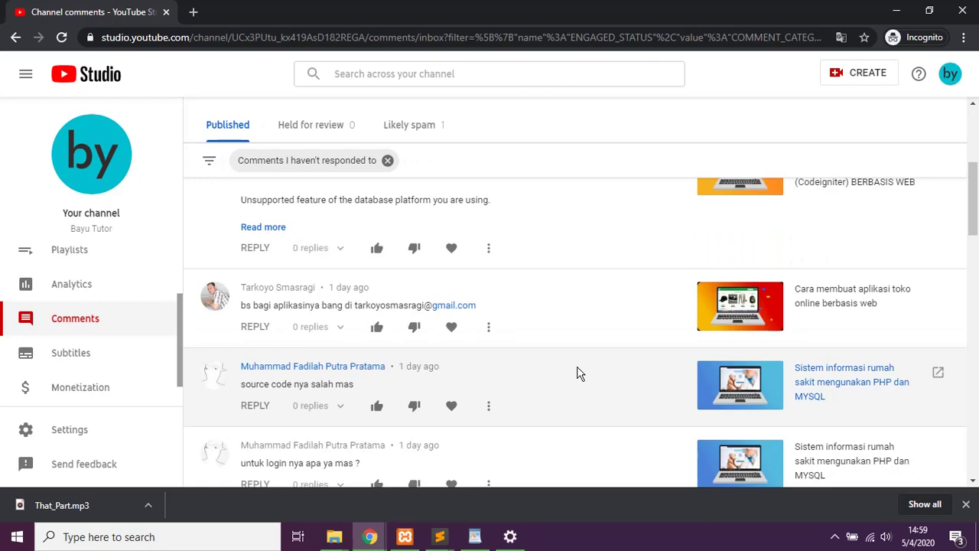
{"action": "scroll", "coordinate": [579, 373], "scroll_direction": "down", "scroll_amount": 8}
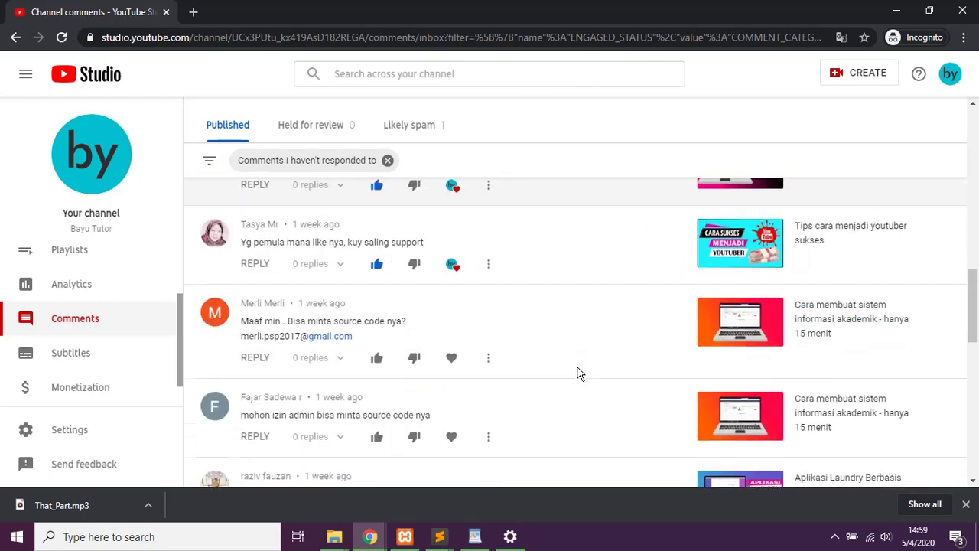
{"action": "scroll", "coordinate": [579, 373], "scroll_direction": "down", "scroll_amount": 3}
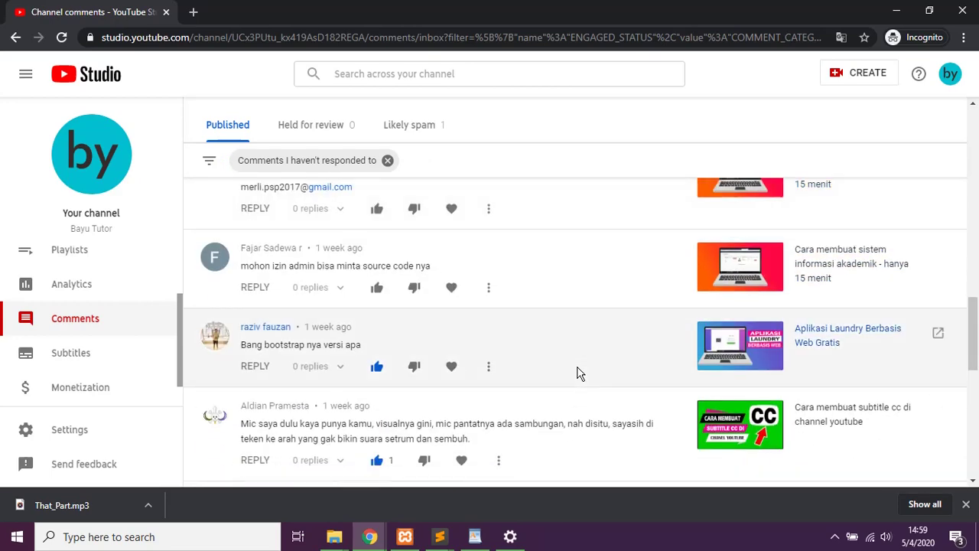
{"action": "scroll", "coordinate": [579, 373], "scroll_direction": "down", "scroll_amount": 10}
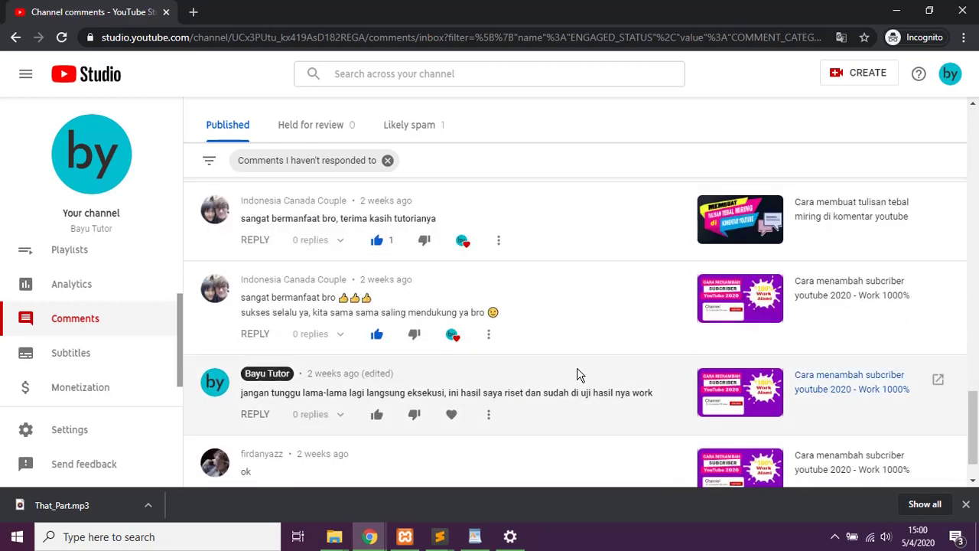
{"action": "scroll", "coordinate": [579, 375], "scroll_direction": "down", "scroll_amount": 2}
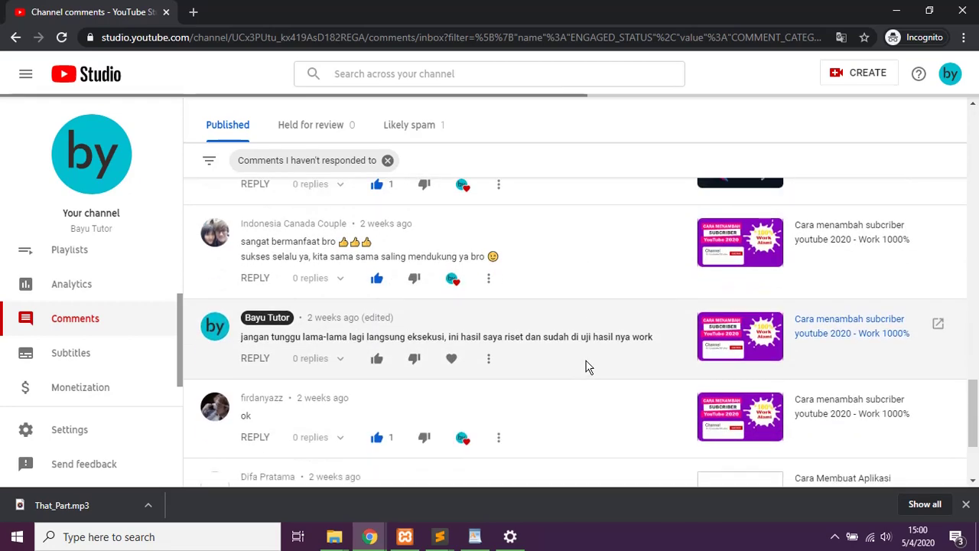
{"action": "scroll", "coordinate": [587, 368], "scroll_direction": "down", "scroll_amount": 2}
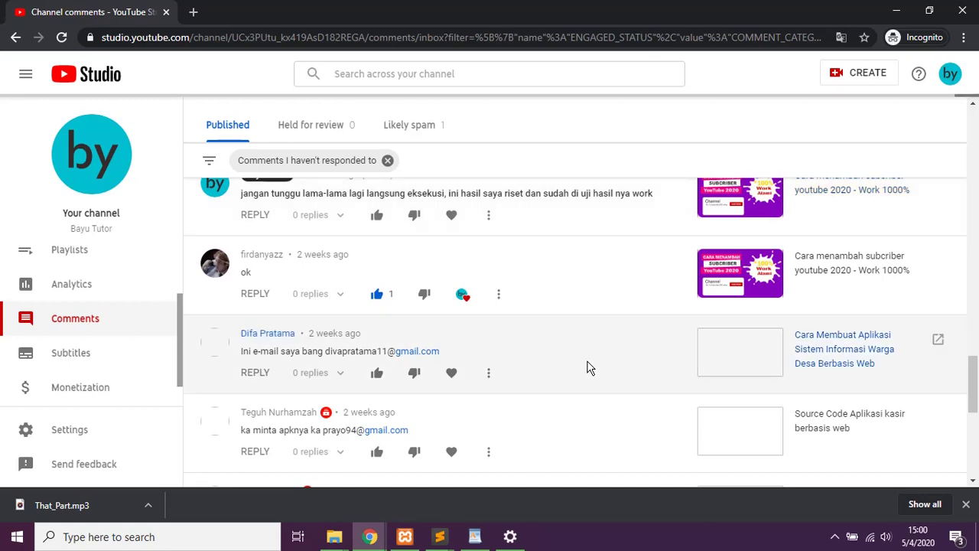
{"action": "scroll", "coordinate": [587, 368], "scroll_direction": "down", "scroll_amount": 8}
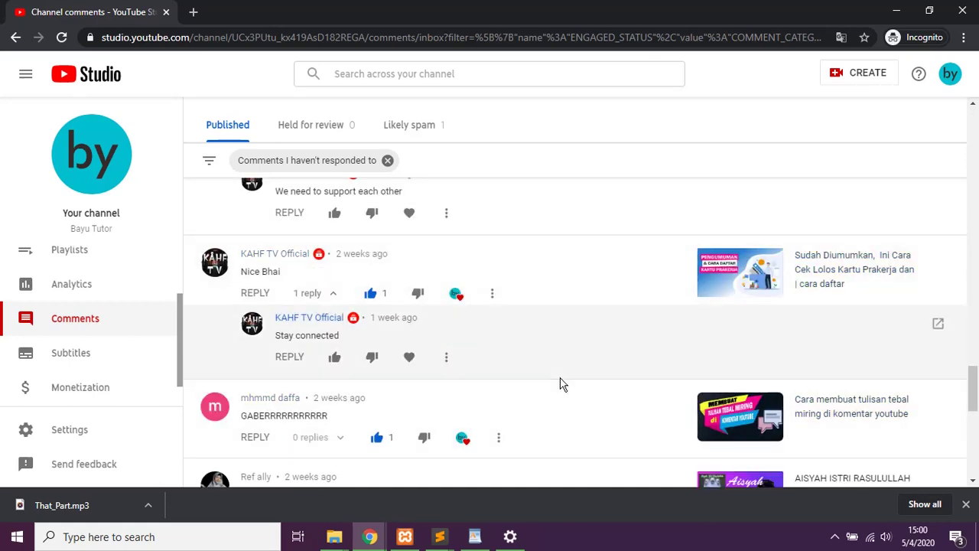
{"action": "scroll", "coordinate": [533, 376], "scroll_direction": "down", "scroll_amount": 2}
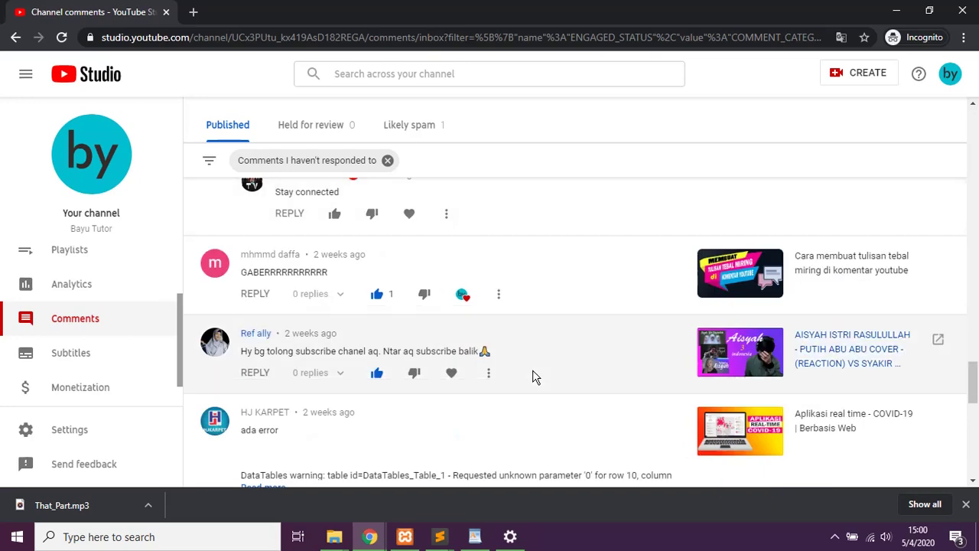
{"action": "scroll", "coordinate": [533, 376], "scroll_direction": "down", "scroll_amount": 3}
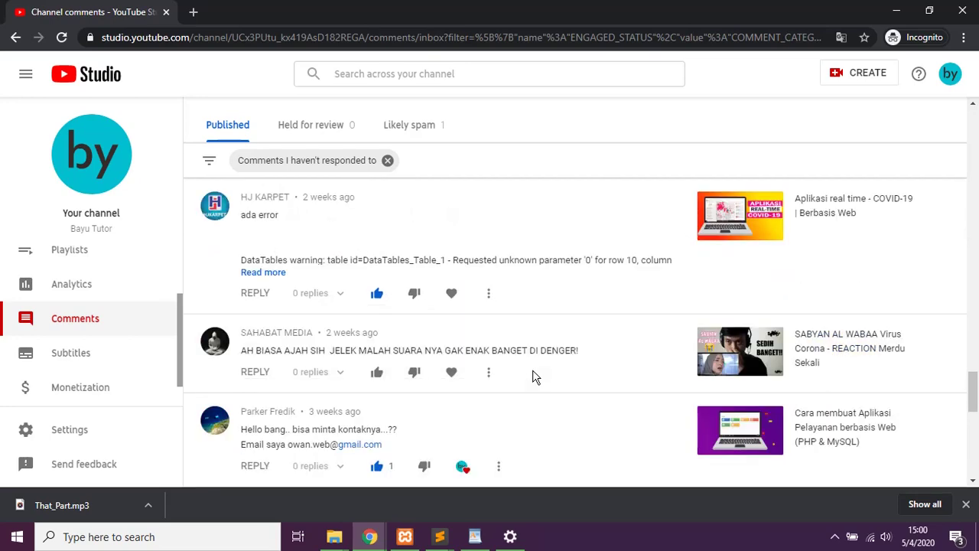
{"action": "scroll", "coordinate": [533, 377], "scroll_direction": "down", "scroll_amount": 2}
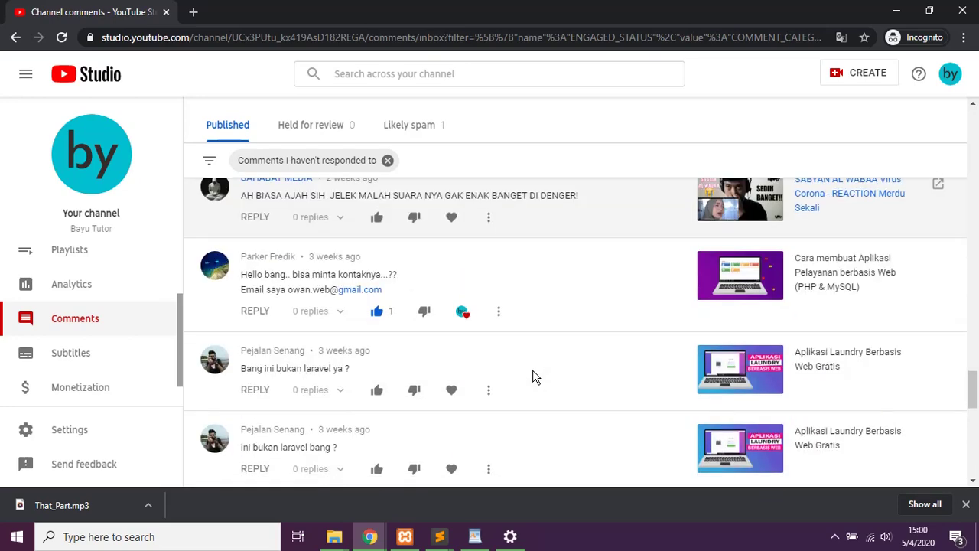
{"action": "scroll", "coordinate": [534, 376], "scroll_direction": "down", "scroll_amount": 9}
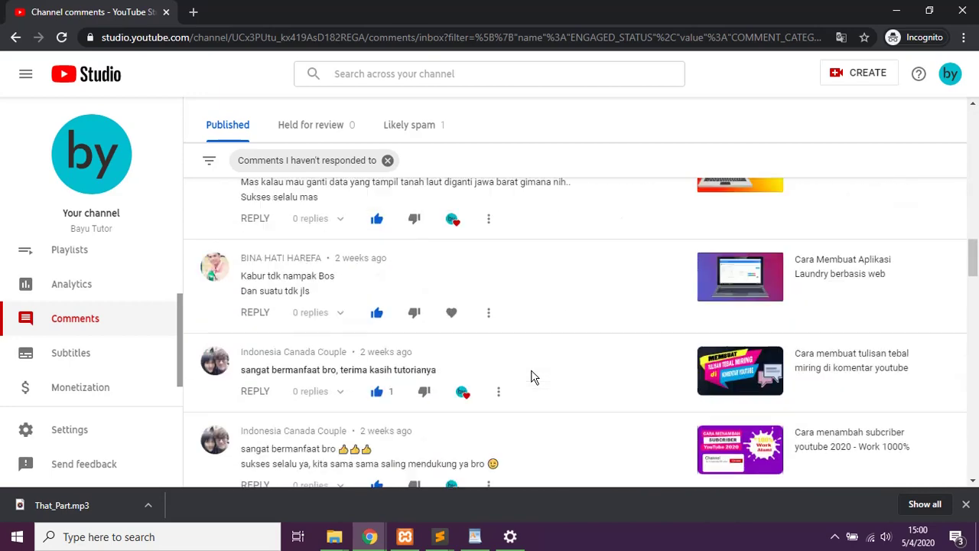
{"action": "scroll", "coordinate": [533, 376], "scroll_direction": "down", "scroll_amount": 10}
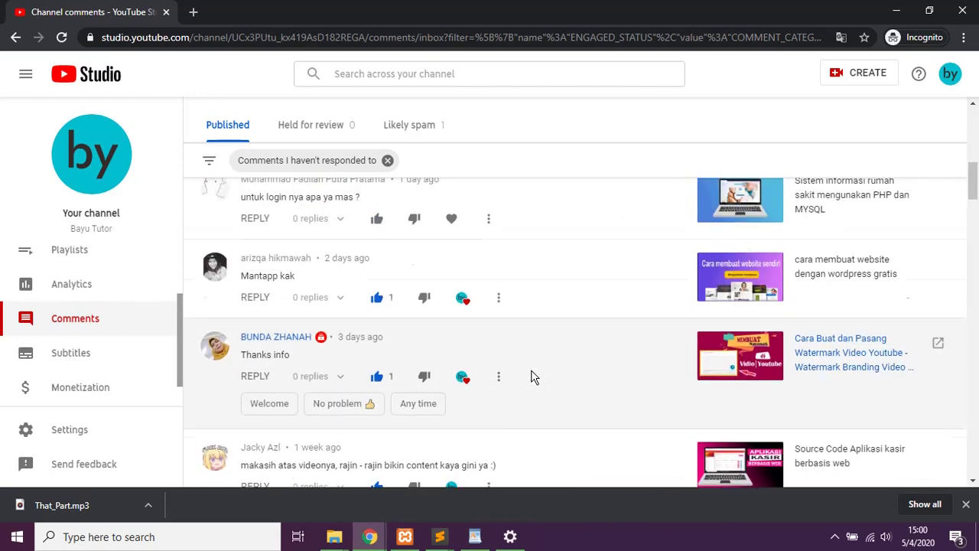
{"action": "scroll", "coordinate": [533, 376], "scroll_direction": "up", "scroll_amount": 3}
{"action": "scroll", "coordinate": [533, 377], "scroll_direction": "up", "scroll_amount": 4}
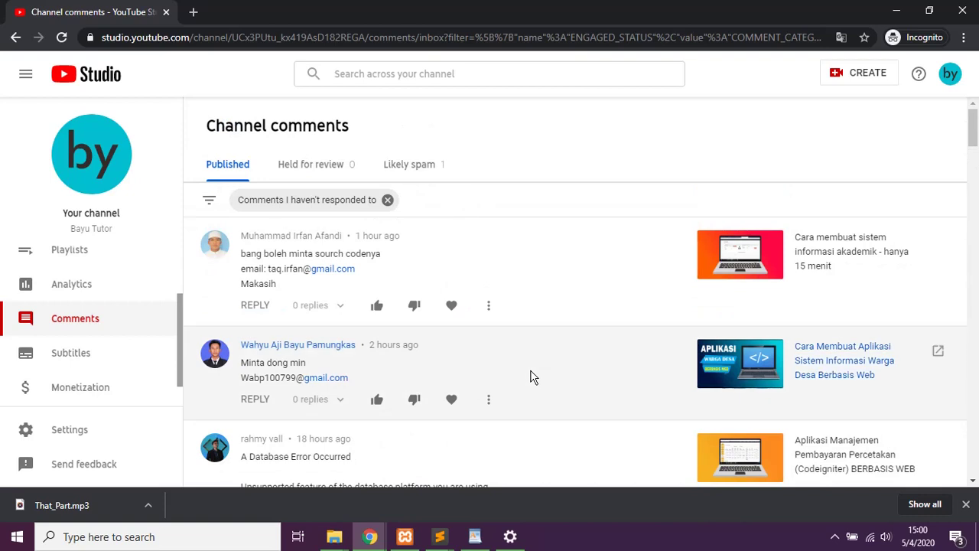
- Open the comments of the video "Cara Membuat Aplikasi Sistem Informasi Warga Desa Berbasis Web" and look through them
{"action": "left_click", "coordinate": [871, 361]}
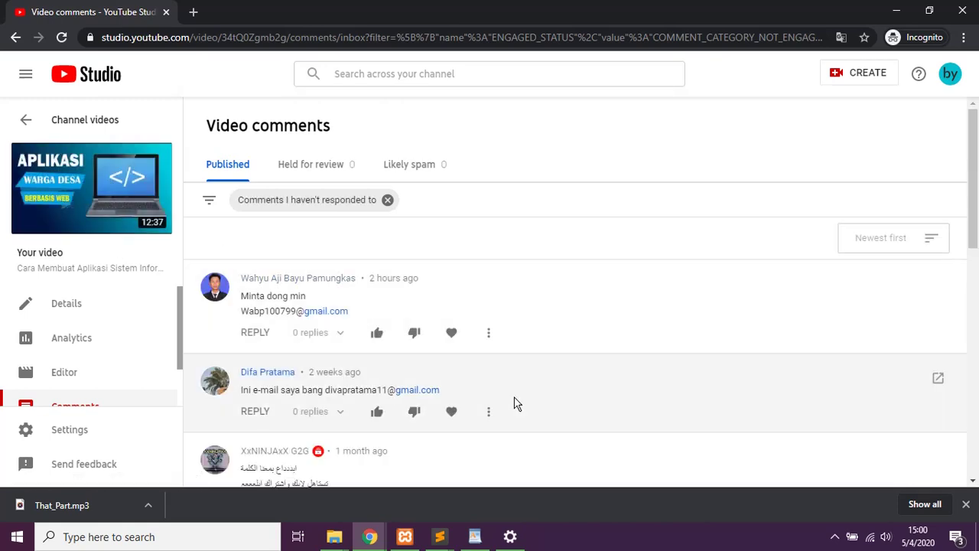
{"action": "scroll", "coordinate": [431, 298], "scroll_direction": "down", "scroll_amount": 8}
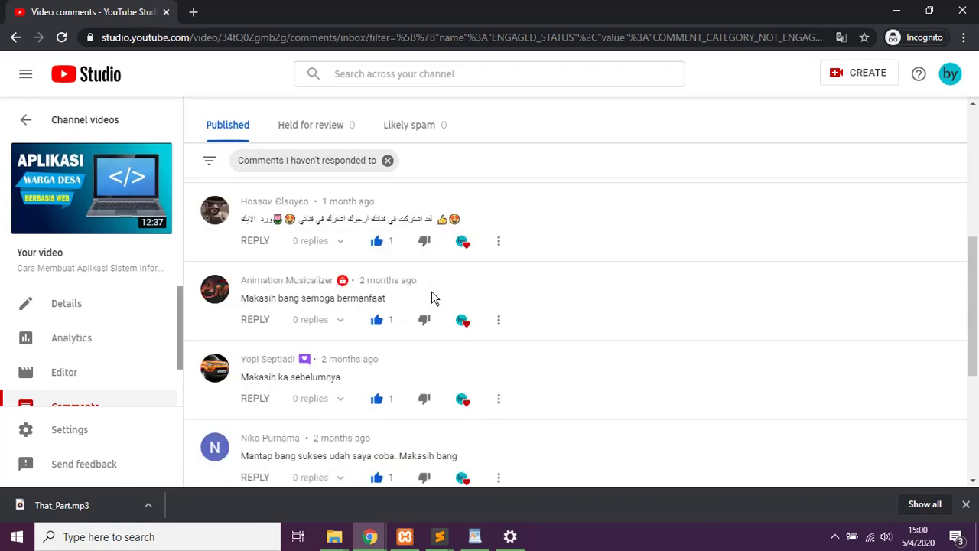
{"action": "scroll", "coordinate": [433, 304], "scroll_direction": "down", "scroll_amount": 5}
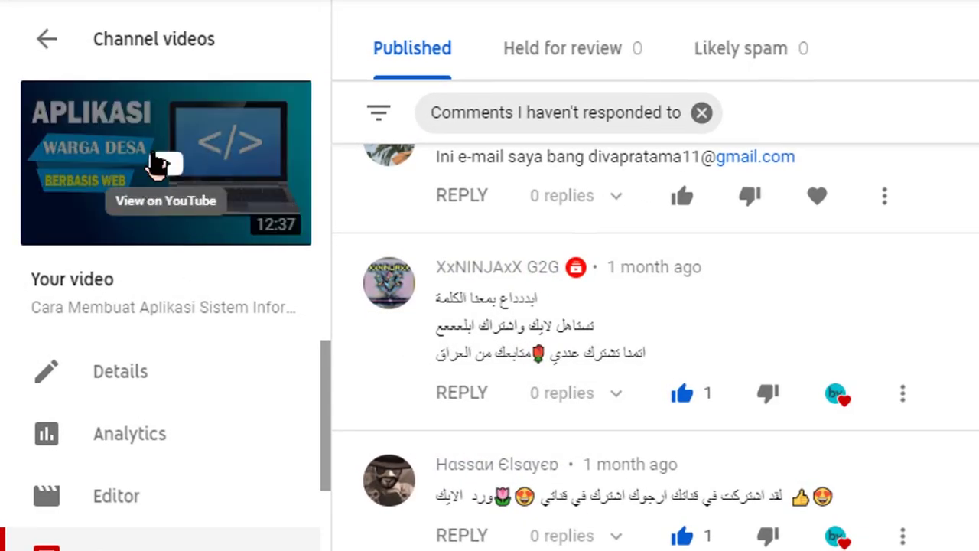
{"action": "scroll", "coordinate": [799, 375], "scroll_direction": "up", "scroll_amount": 1}
{"action": "scroll", "coordinate": [800, 375], "scroll_direction": "up", "scroll_amount": 4}
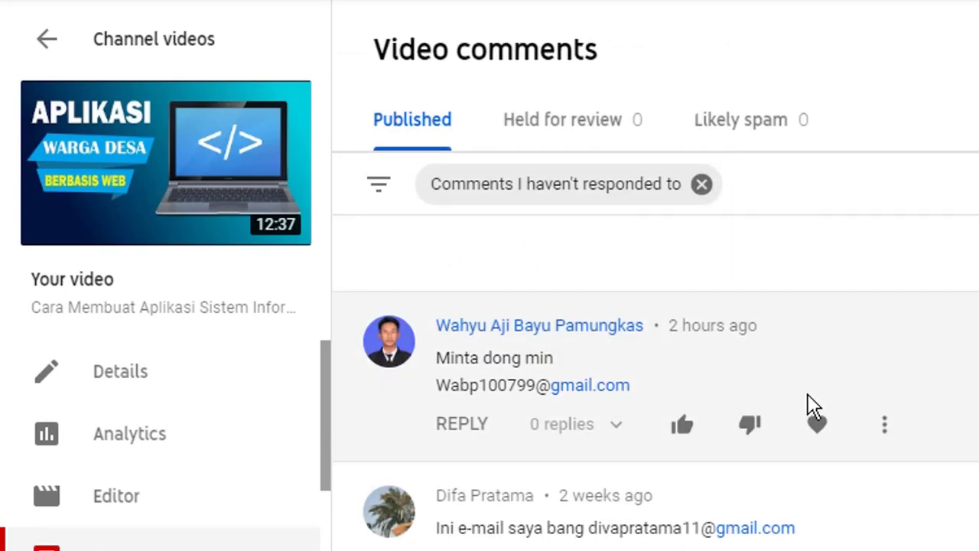
{"action": "scroll", "coordinate": [809, 408], "scroll_direction": "down", "scroll_amount": 2}
{"action": "scroll", "coordinate": [677, 291], "scroll_direction": "up", "scroll_amount": 2}
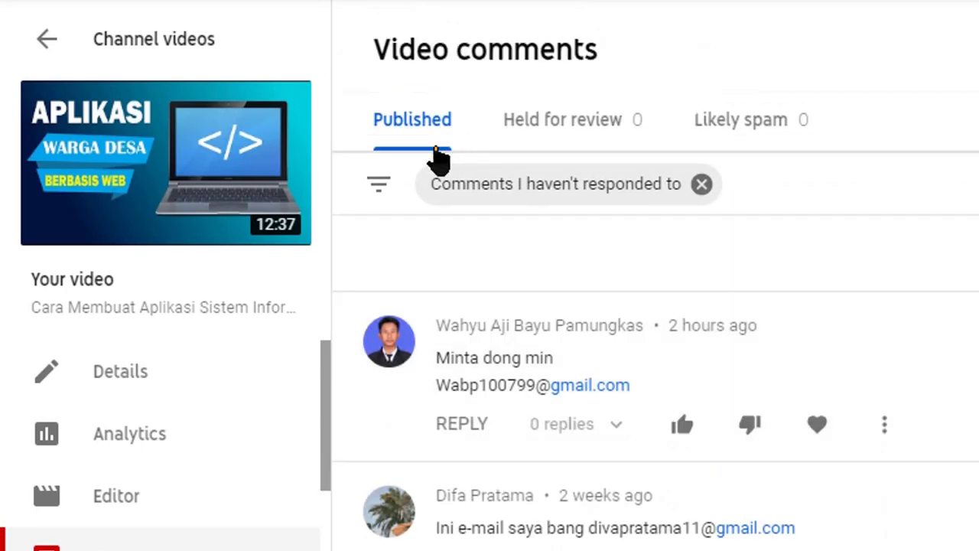
- Check the video's held-for-review and likely-spam comments, ending back on the published ones
{"action": "left_click", "coordinate": [590, 141]}
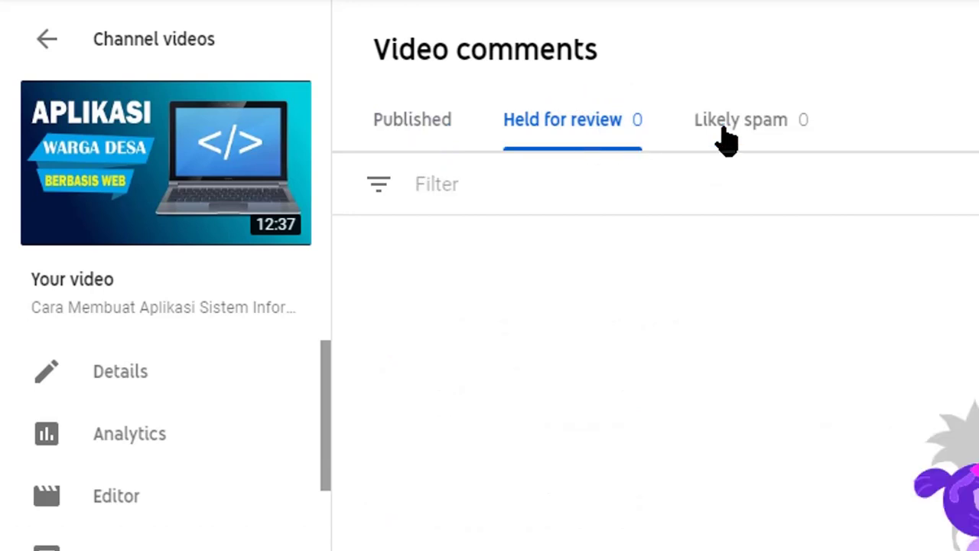
{"action": "left_click", "coordinate": [778, 135]}
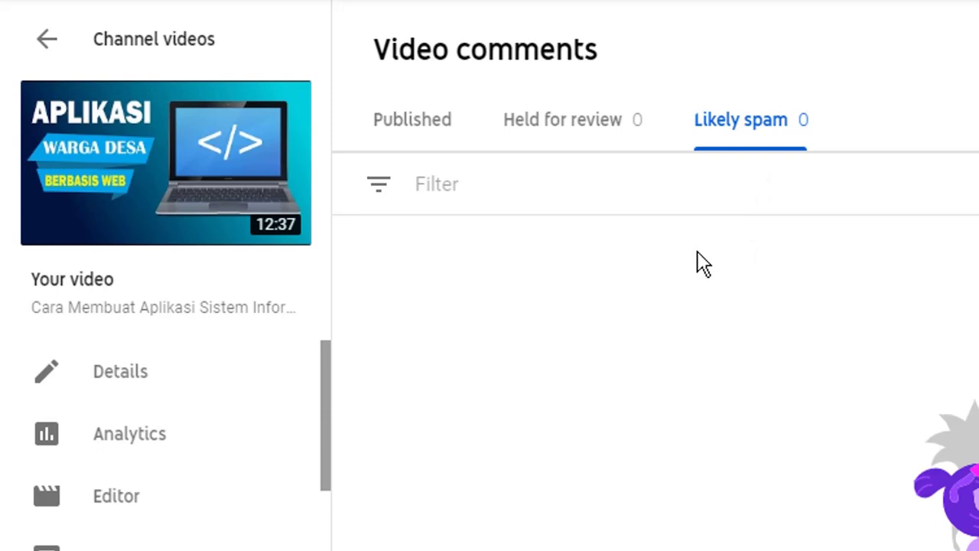
{"action": "left_click", "coordinate": [566, 137]}
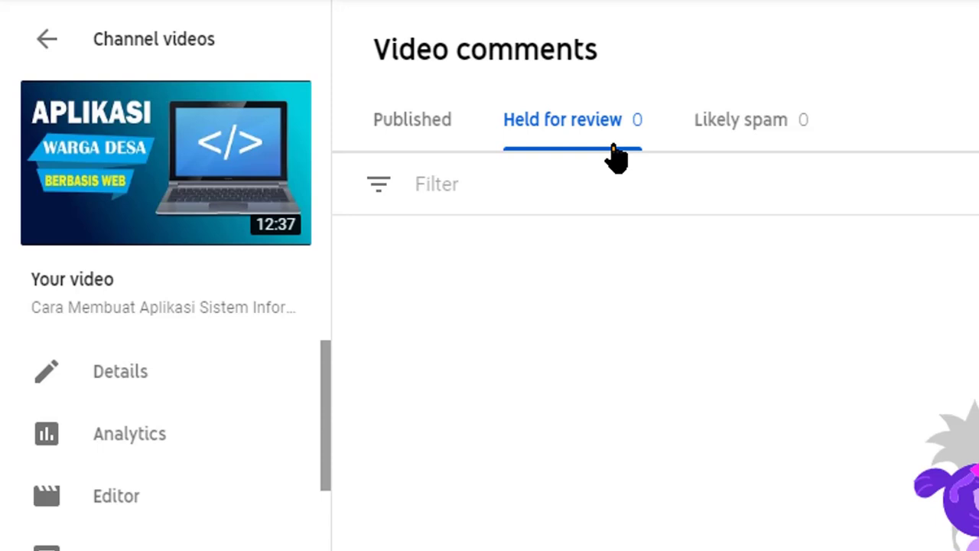
{"action": "left_click", "coordinate": [713, 121]}
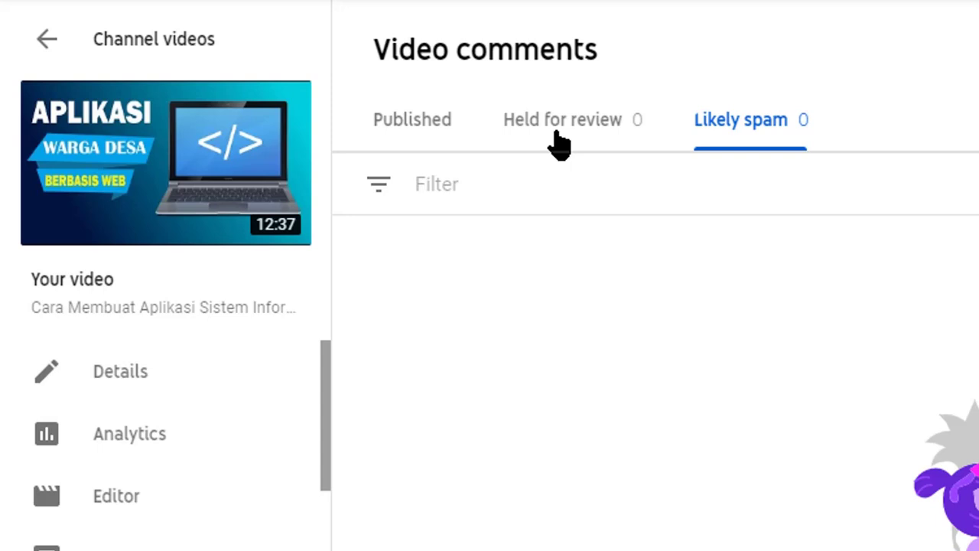
{"action": "left_click", "coordinate": [417, 127]}
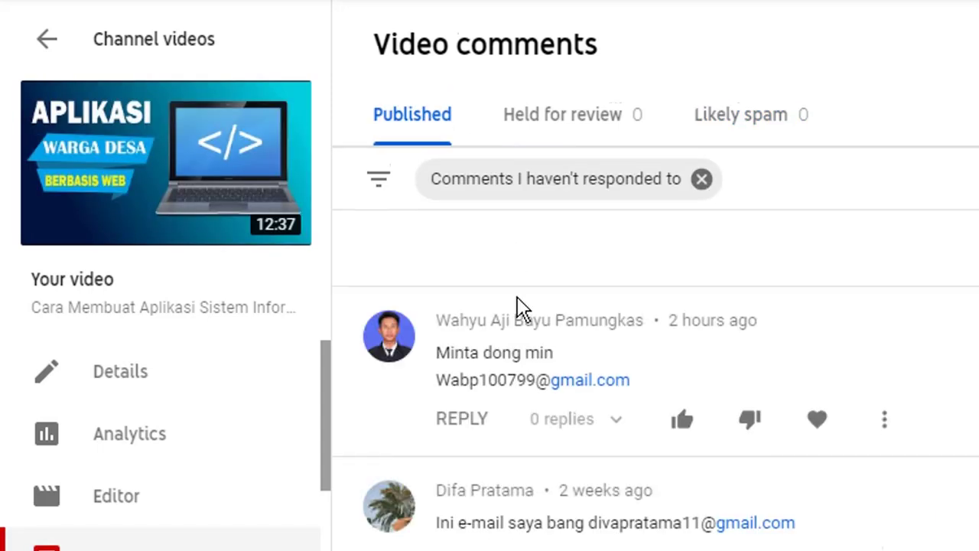
- Pin the "Minta dong min" comment on the video, replacing any comment pinned before, and check the comment list
{"action": "scroll", "coordinate": [515, 306], "scroll_direction": "down", "scroll_amount": 3}
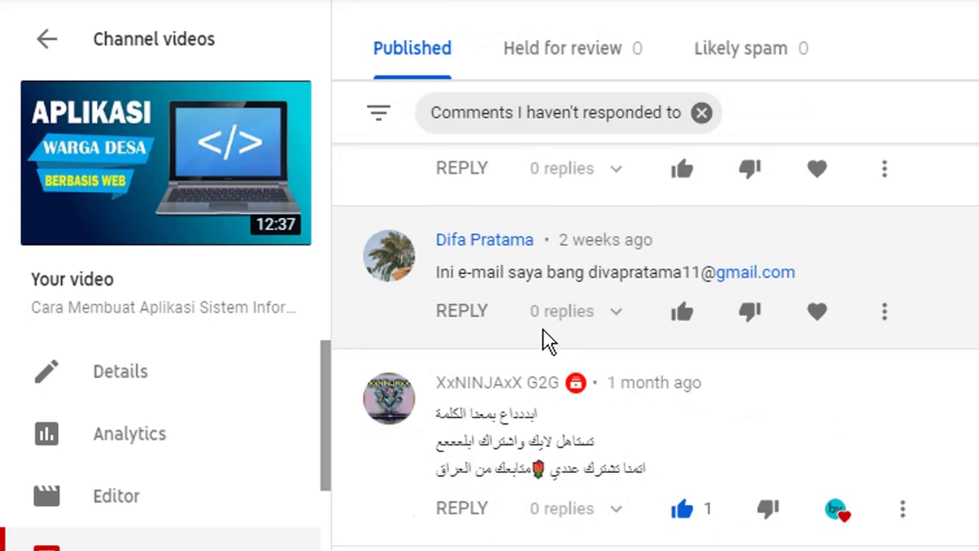
{"action": "scroll", "coordinate": [546, 338], "scroll_direction": "up", "scroll_amount": 2}
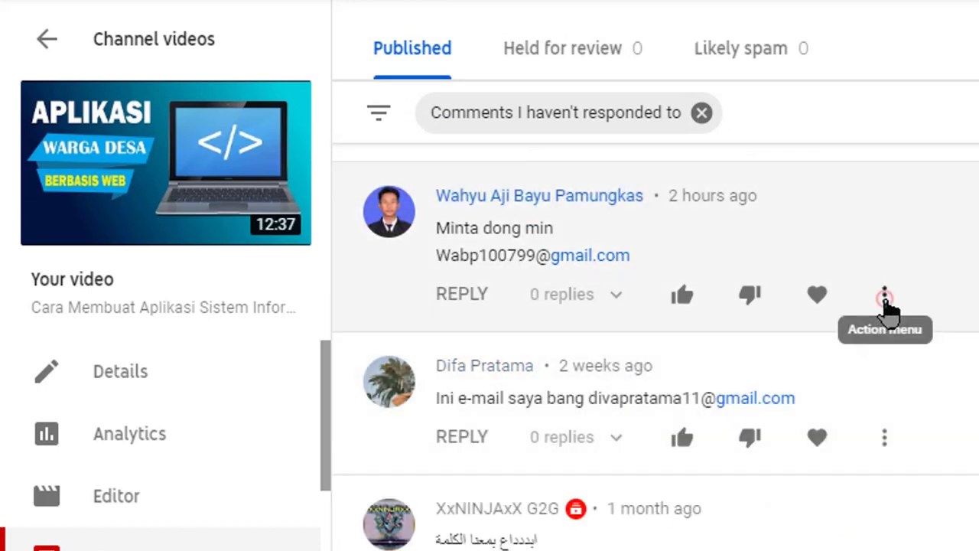
{"action": "left_click", "coordinate": [885, 300]}
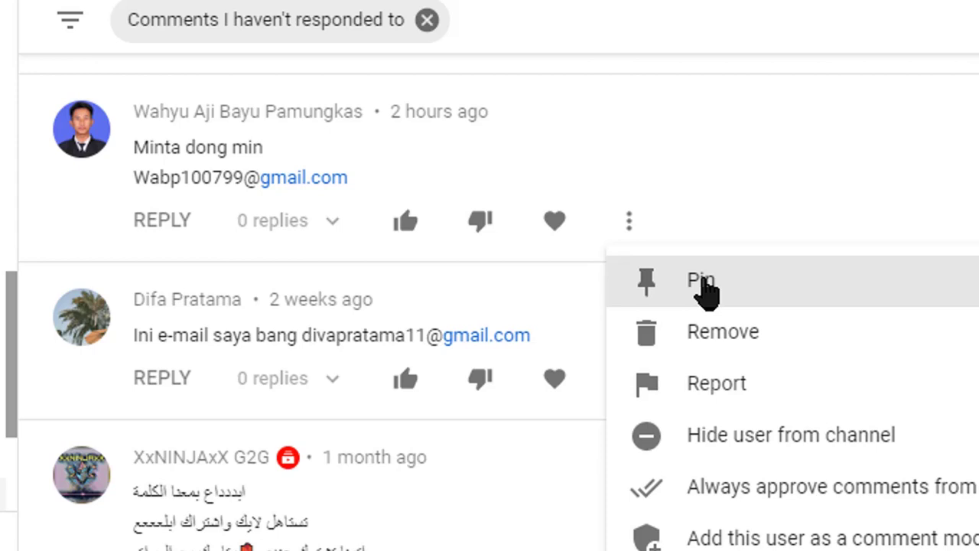
{"action": "left_click", "coordinate": [702, 282]}
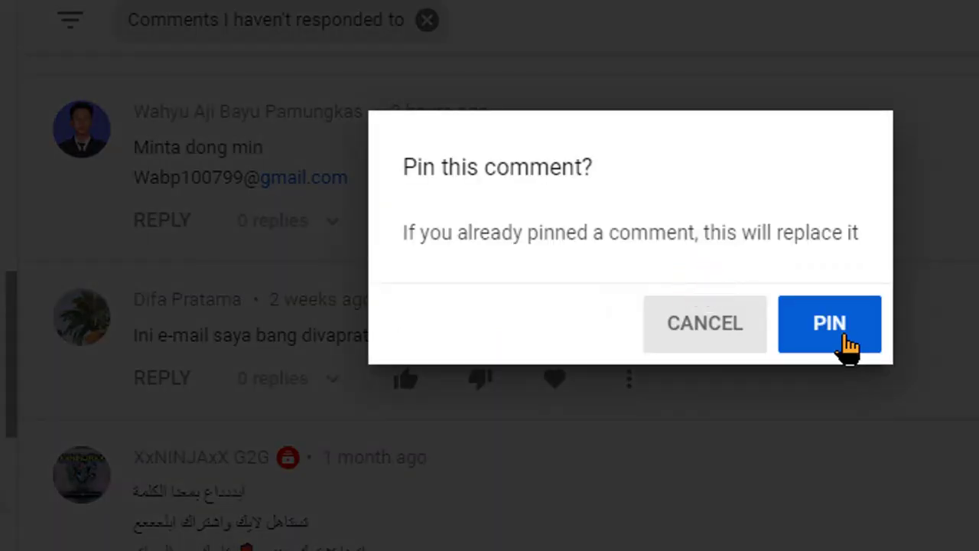
{"action": "left_click", "coordinate": [839, 327]}
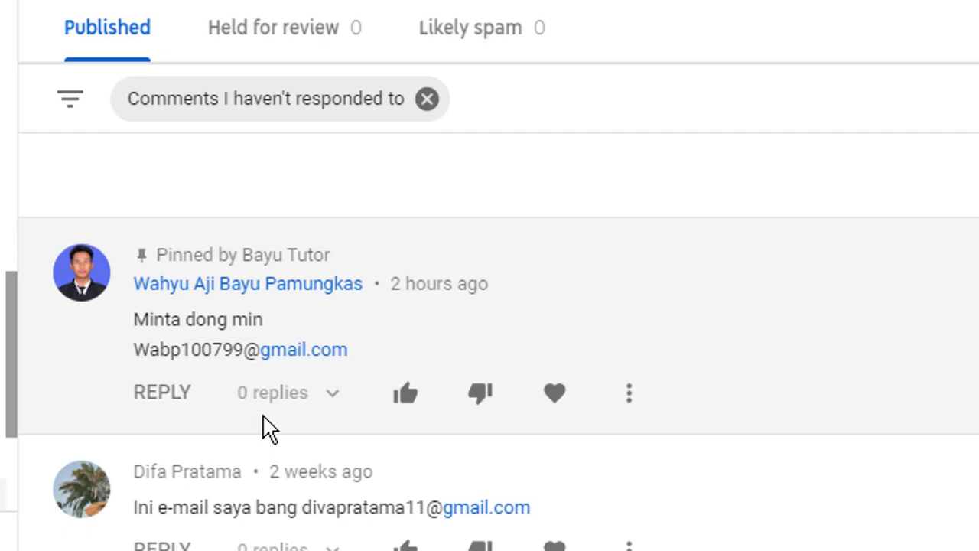
{"action": "scroll", "coordinate": [344, 420], "scroll_direction": "down", "scroll_amount": 15}
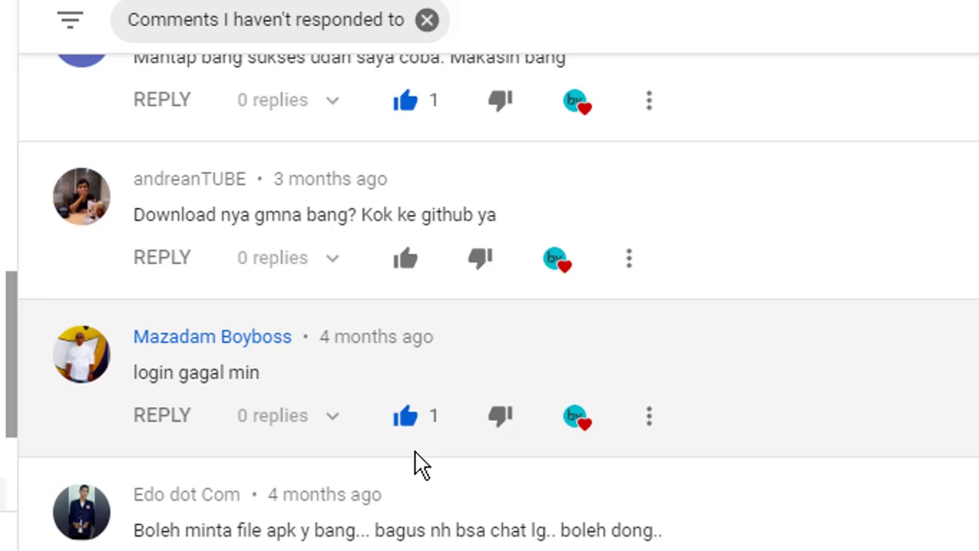
{"action": "scroll", "coordinate": [415, 451], "scroll_direction": "up", "scroll_amount": 15}
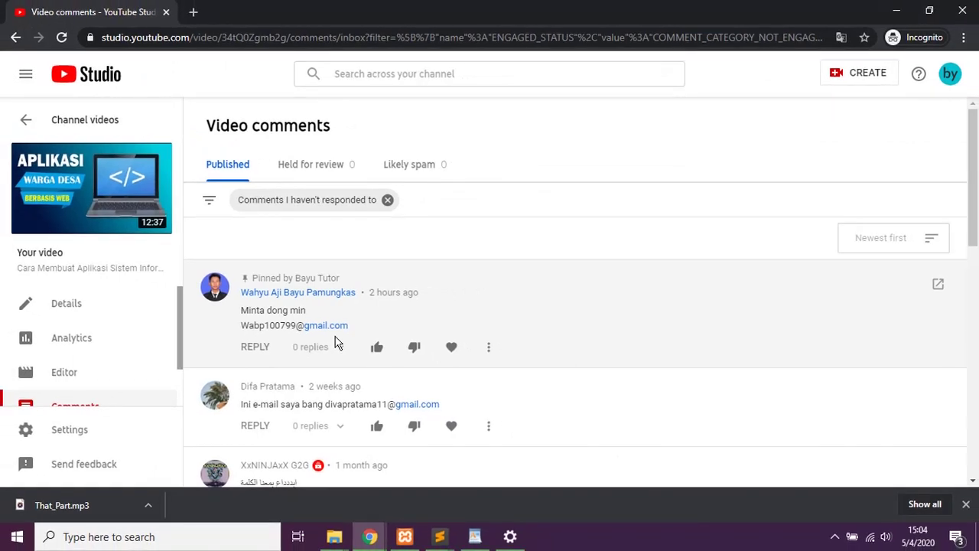
- Open the channel's public YouTube page and view its uploads
{"action": "left_click", "coordinate": [950, 72]}
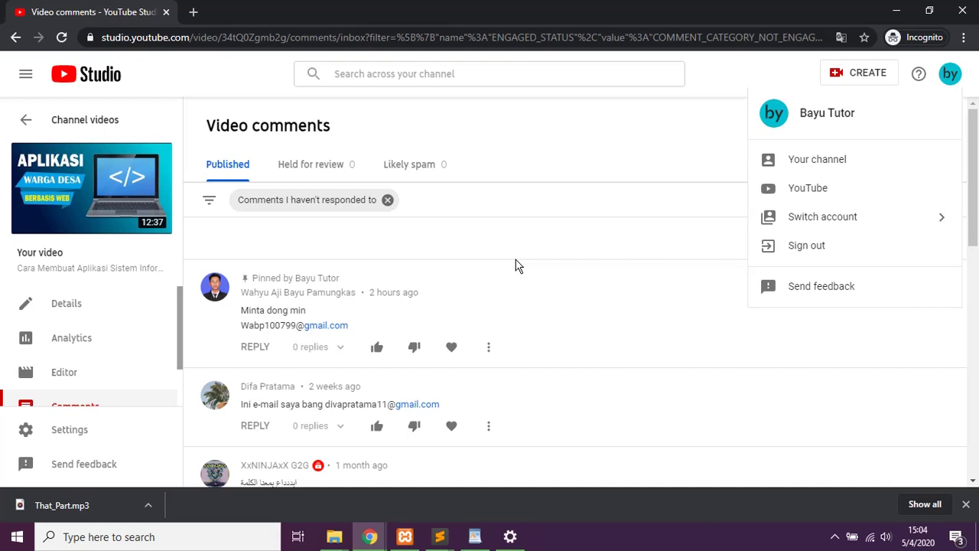
{"action": "left_click", "coordinate": [866, 161]}
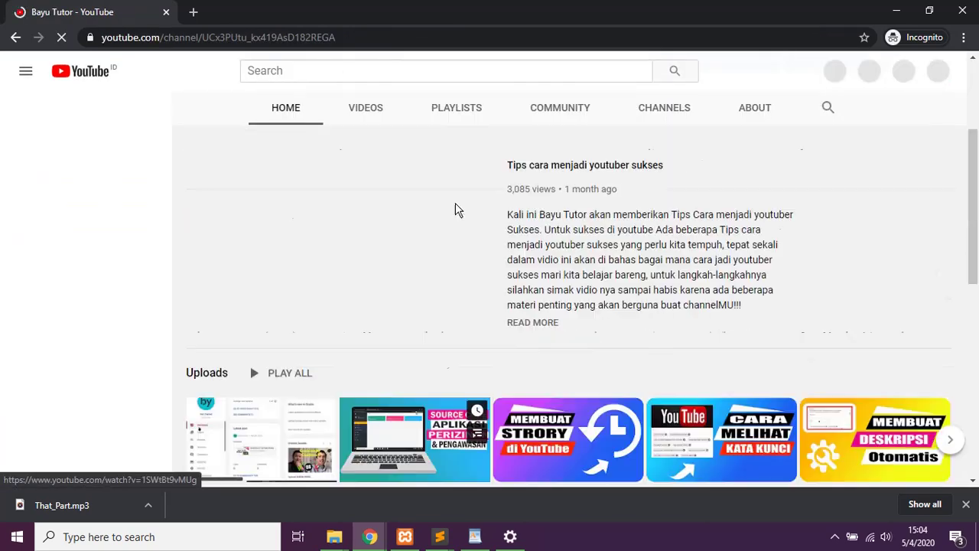
{"action": "left_click", "coordinate": [345, 71]}
{"action": "scroll", "coordinate": [345, 71], "scroll_direction": "down", "scroll_amount": 3}
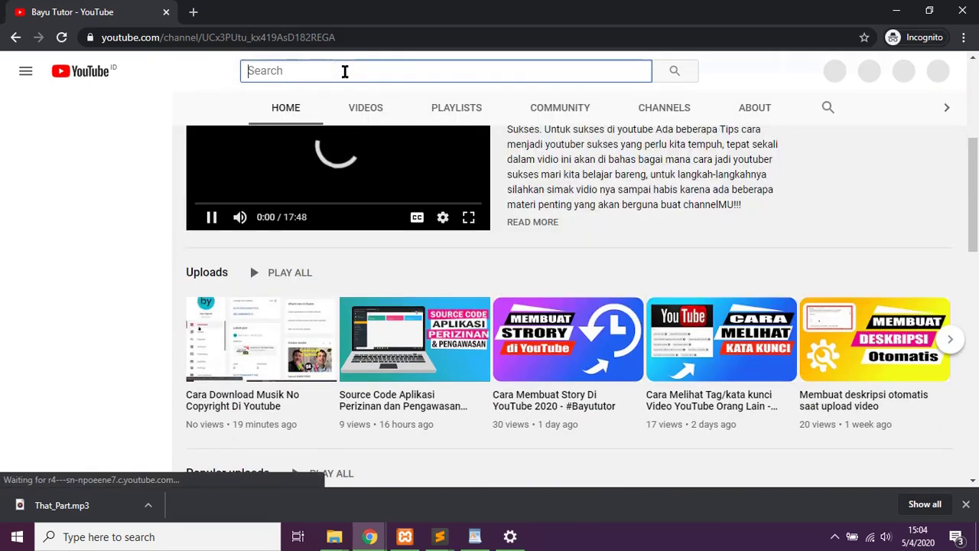
- Search YouTube for "ria ricis" from the channel page
{"action": "scroll", "coordinate": [344, 70], "scroll_direction": "down", "scroll_amount": 3}
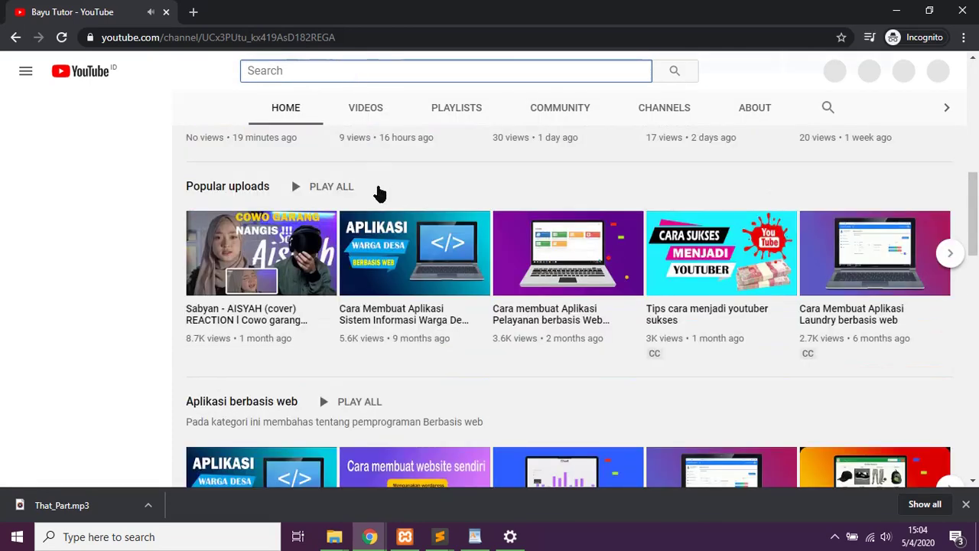
{"action": "scroll", "coordinate": [378, 192], "scroll_direction": "up", "scroll_amount": 2}
{"action": "scroll", "coordinate": [381, 196], "scroll_direction": "up", "scroll_amount": 5}
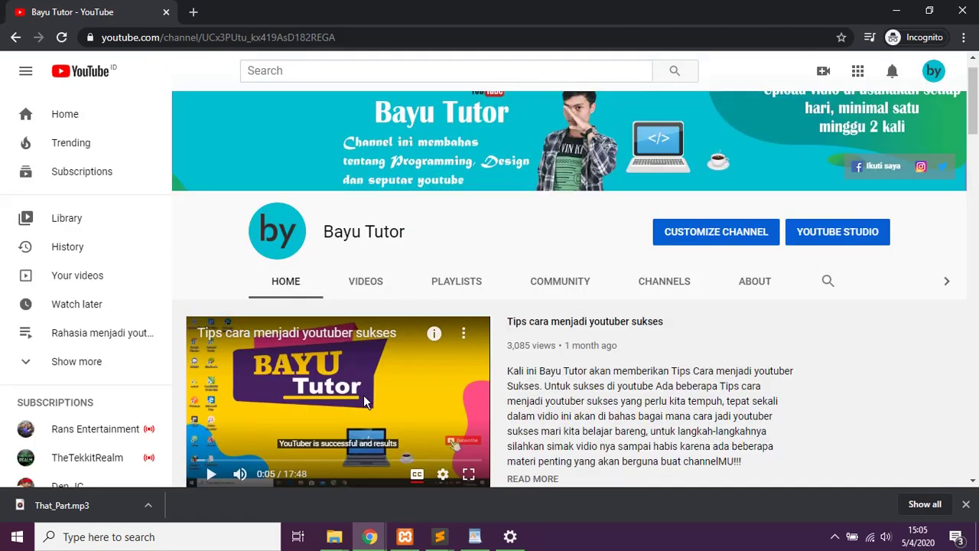
{"action": "left_click", "coordinate": [327, 69]}
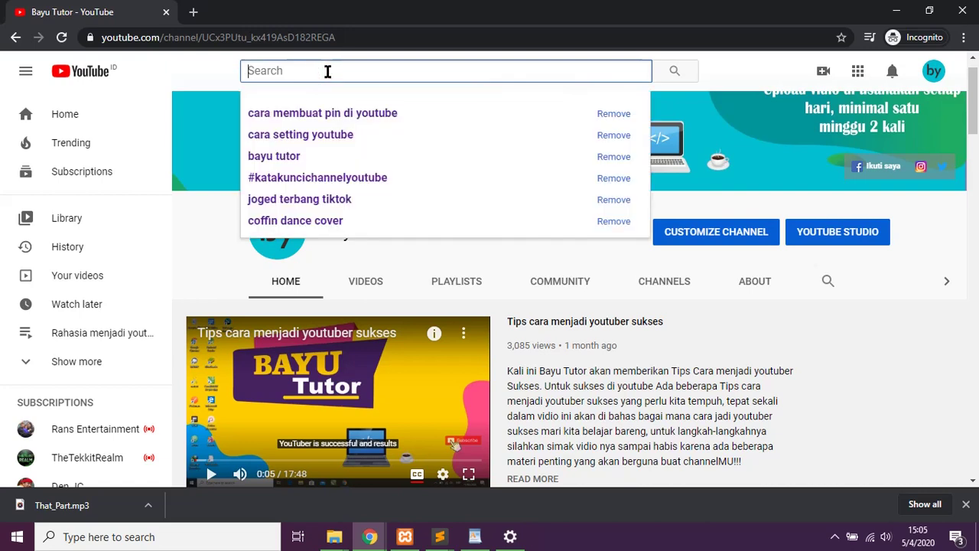
{"action": "type", "text": "ri"}
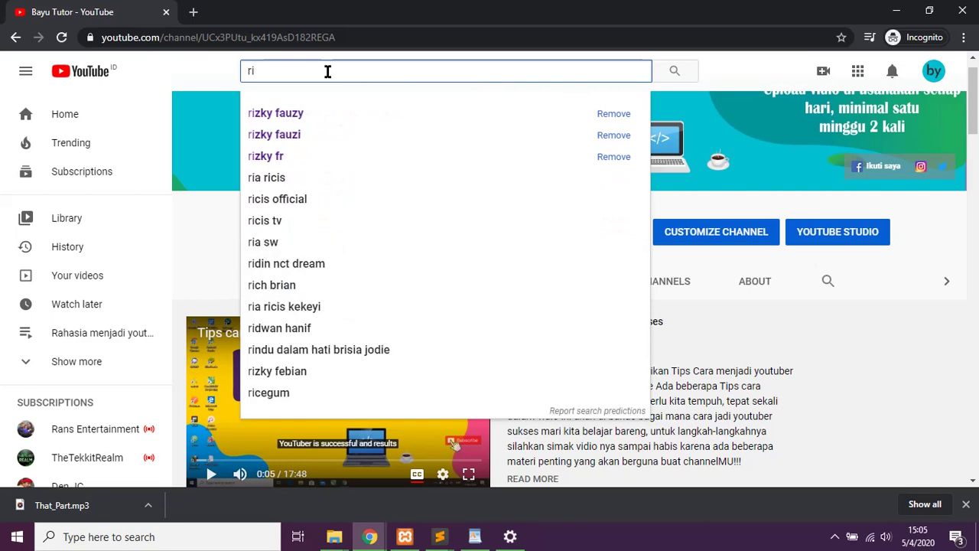
{"action": "left_click", "coordinate": [280, 179]}
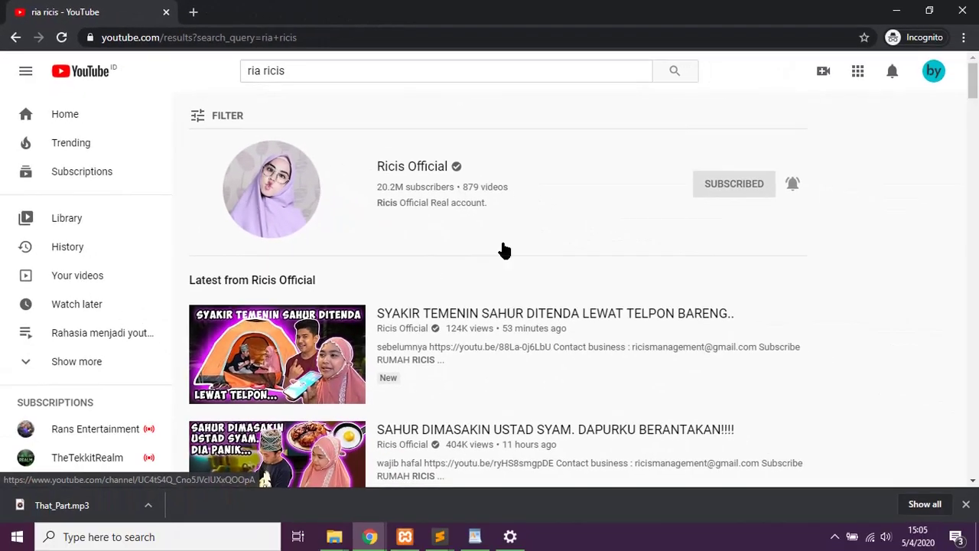
- Open the Ricis Official channel from the search results and look over its home page
{"action": "left_click", "coordinate": [264, 198]}
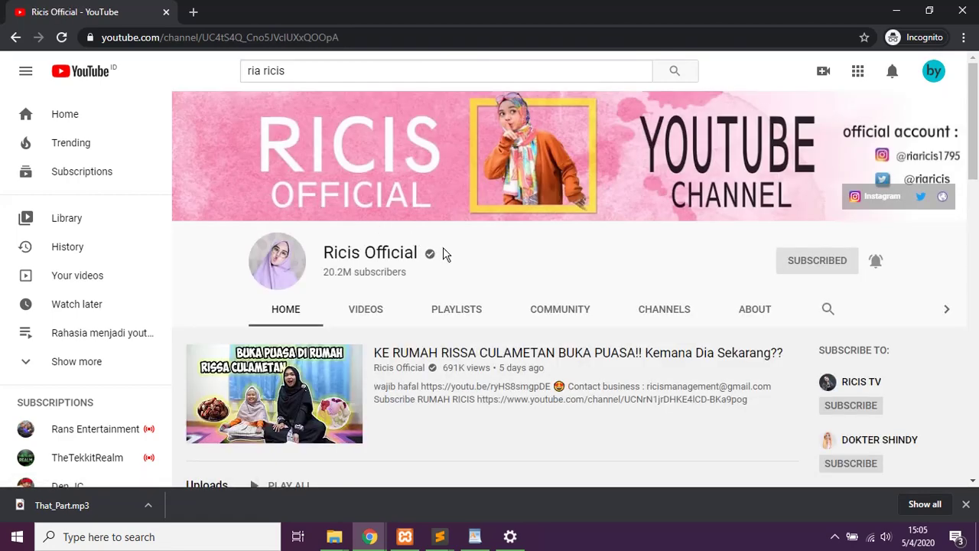
{"action": "scroll", "coordinate": [512, 263], "scroll_direction": "down", "scroll_amount": 3}
{"action": "scroll", "coordinate": [512, 262], "scroll_direction": "up", "scroll_amount": 3}
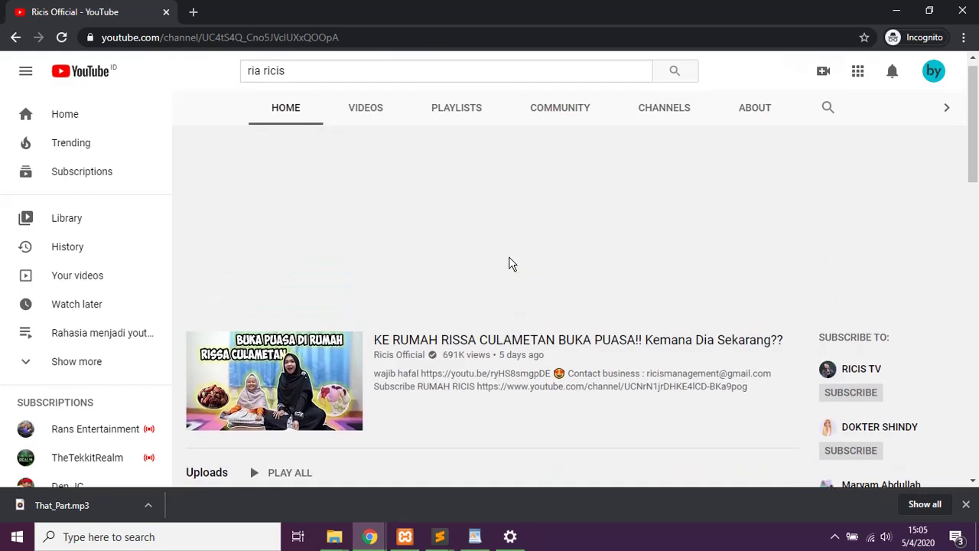
{"action": "scroll", "coordinate": [512, 262], "scroll_direction": "down", "scroll_amount": 3}
{"action": "scroll", "coordinate": [512, 263], "scroll_direction": "down", "scroll_amount": 4}
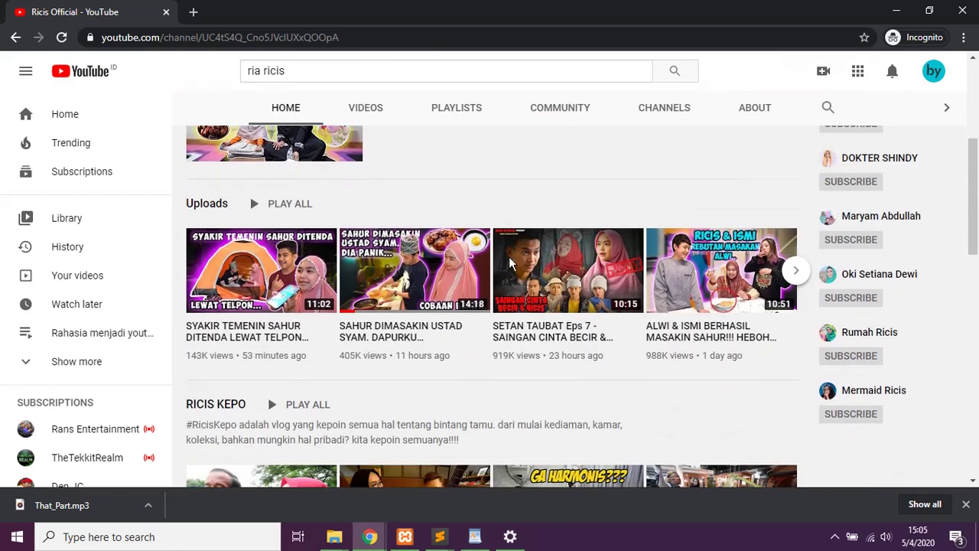
{"action": "scroll", "coordinate": [512, 263], "scroll_direction": "up", "scroll_amount": 8}
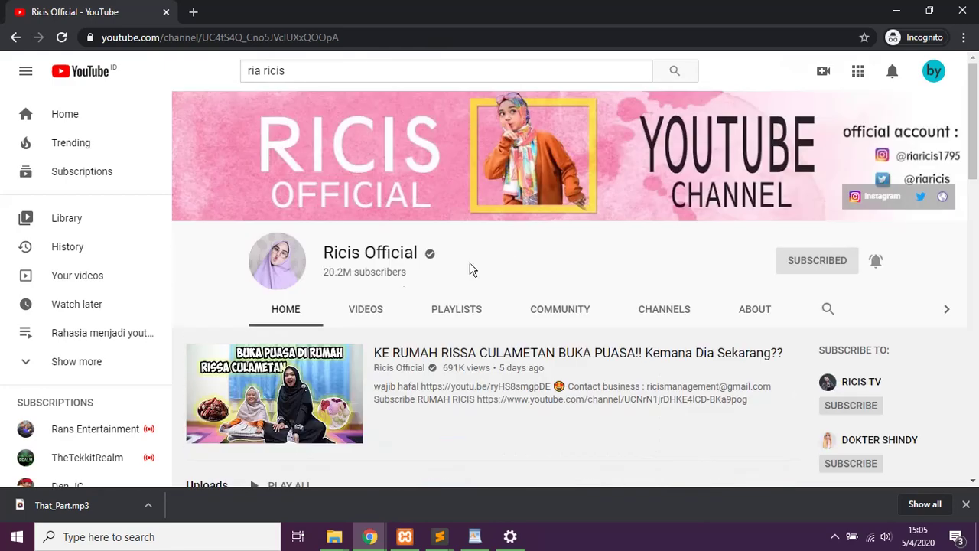
- Open the channel's newest upload, "SYAKIR TEMENIN SAHUR DITENDA LEWAT TELPON BARENG..", and go to its description and comments
{"action": "left_click", "coordinate": [365, 308]}
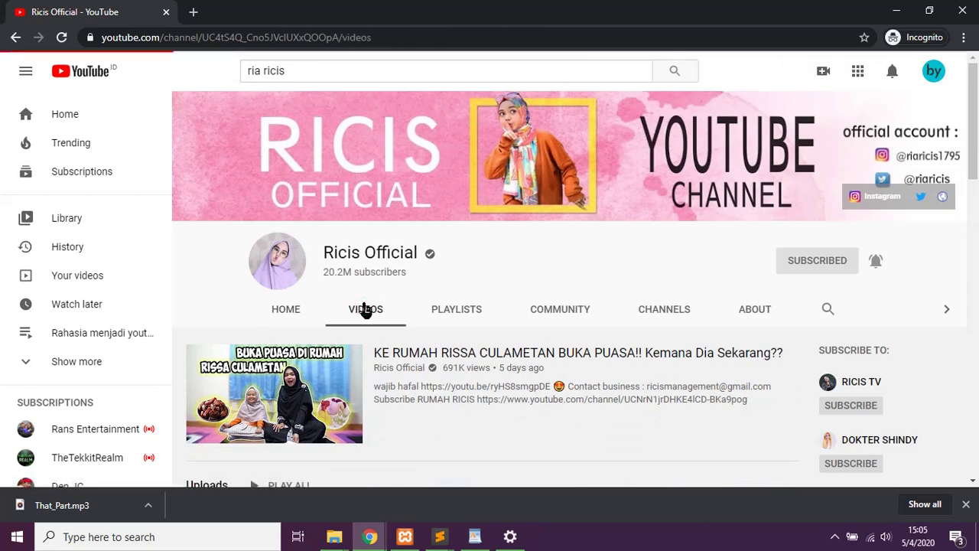
{"action": "scroll", "coordinate": [505, 308], "scroll_direction": "down", "scroll_amount": 2}
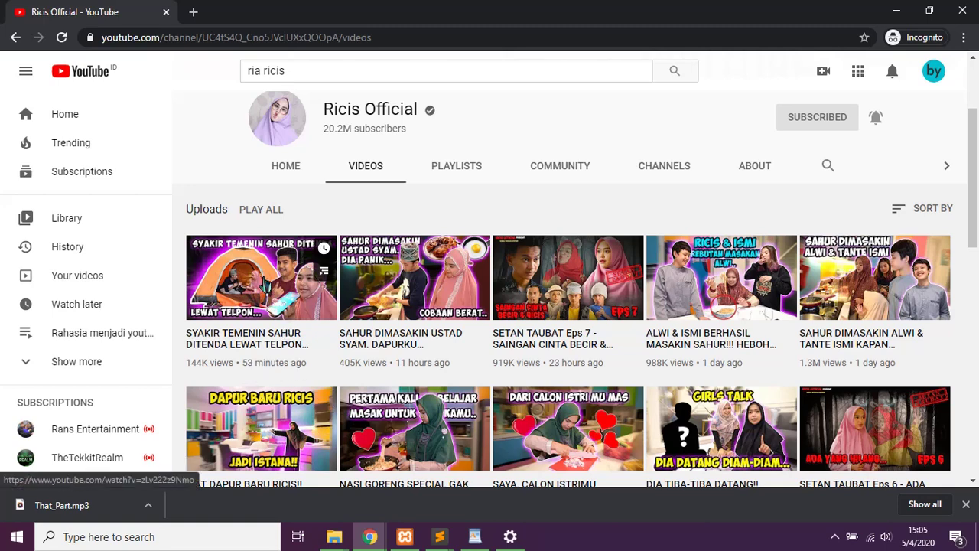
{"action": "left_click", "coordinate": [261, 282]}
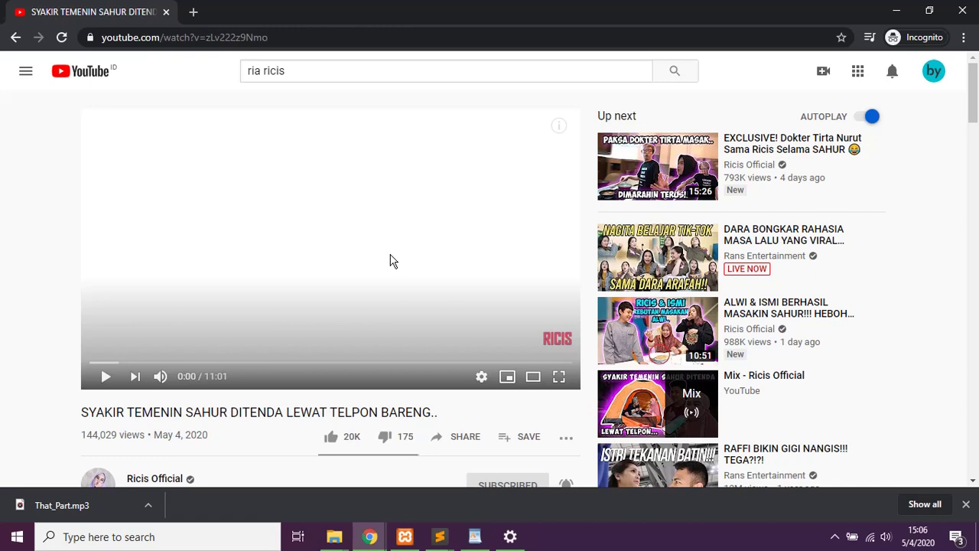
{"action": "scroll", "coordinate": [390, 261], "scroll_direction": "down", "scroll_amount": 1}
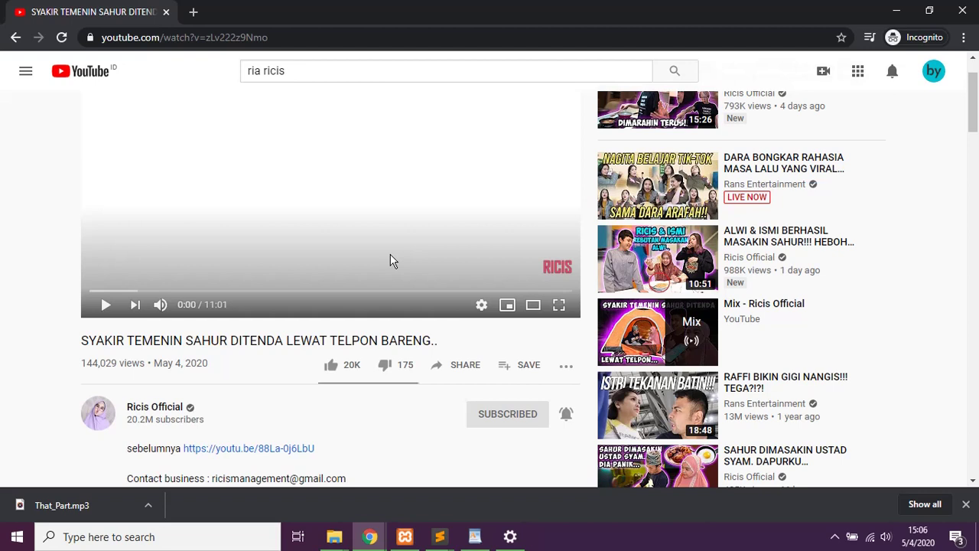
{"action": "scroll", "coordinate": [390, 261], "scroll_direction": "down", "scroll_amount": 3}
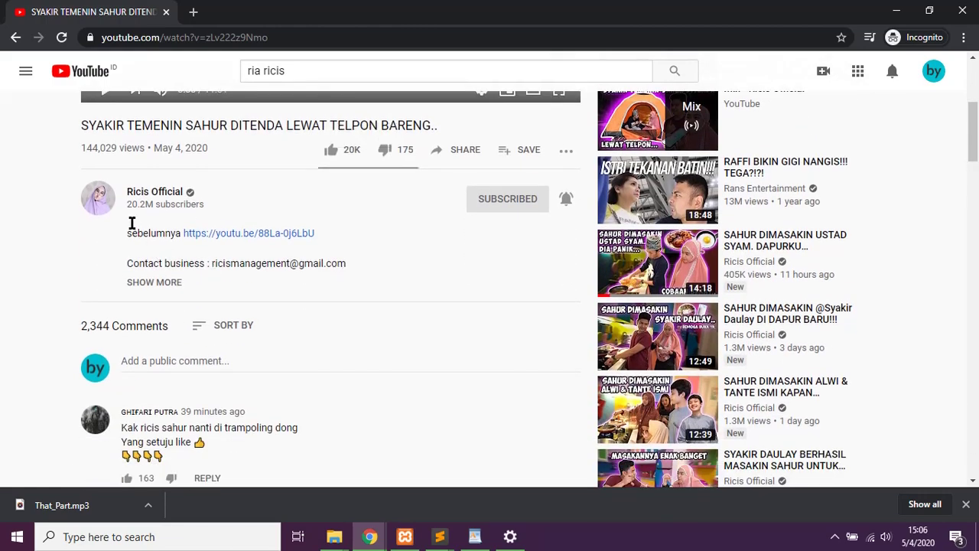
- Highlight the channel's subscriber count below the video and browse the viewers' comments
{"action": "left_click_drag", "start_coordinate": [128, 205], "coordinate": [174, 211]}
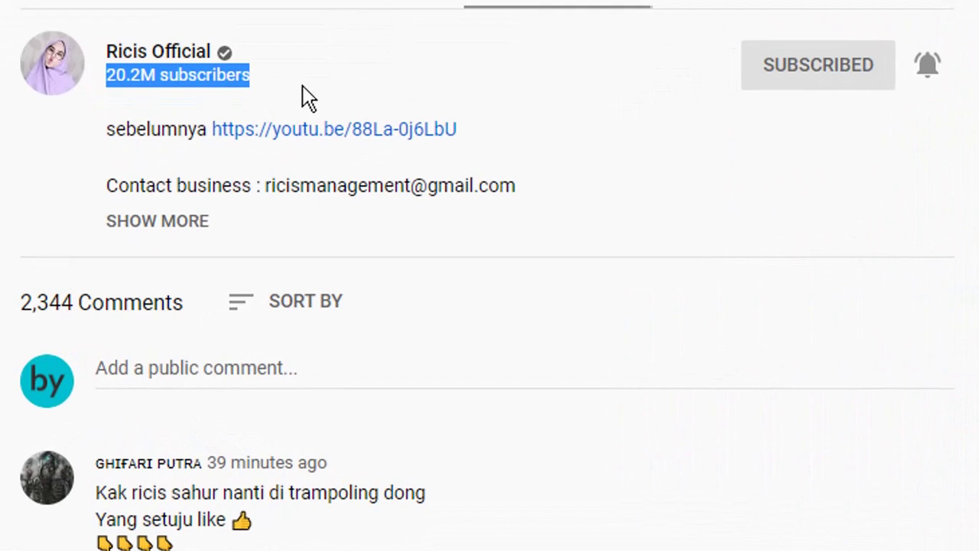
{"action": "left_click_drag", "start_coordinate": [306, 97], "coordinate": [104, 47]}
{"action": "left_click", "coordinate": [284, 71]}
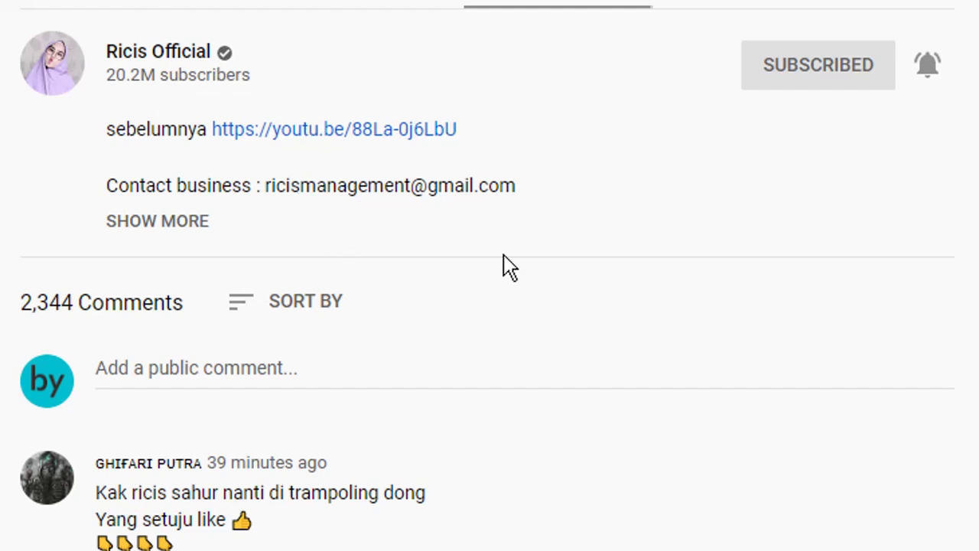
{"action": "scroll", "coordinate": [696, 272], "scroll_direction": "down", "scroll_amount": 3}
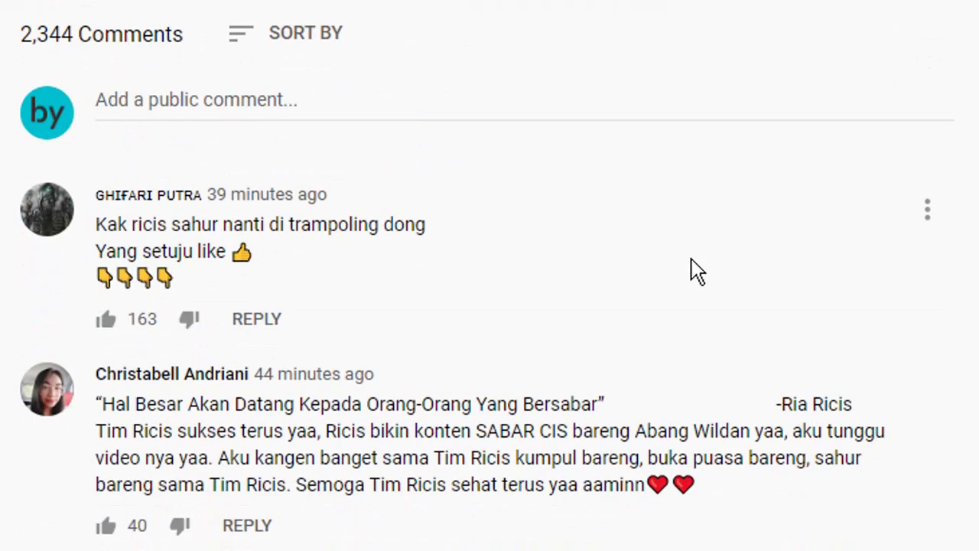
{"action": "scroll", "coordinate": [683, 262], "scroll_direction": "down", "scroll_amount": 15}
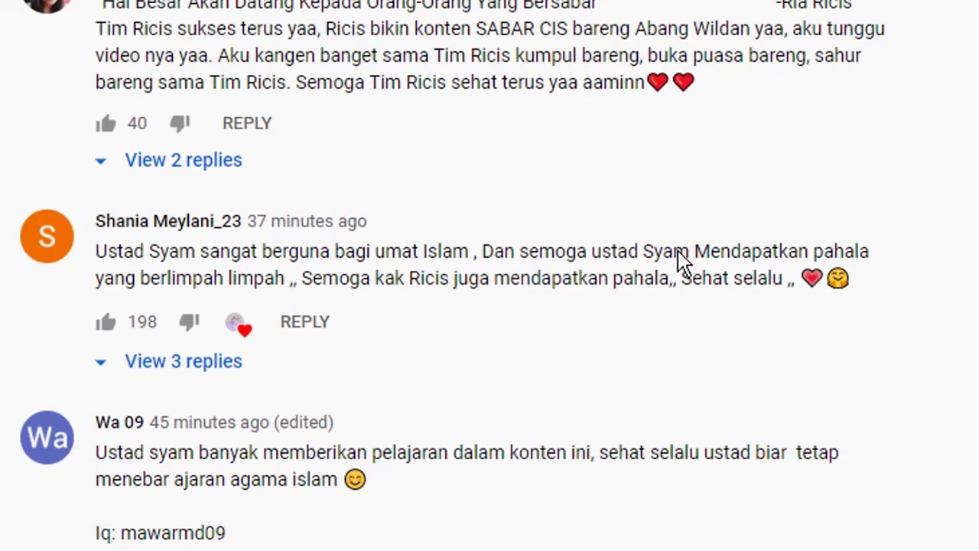
{"action": "scroll", "coordinate": [683, 262], "scroll_direction": "up", "scroll_amount": 15}
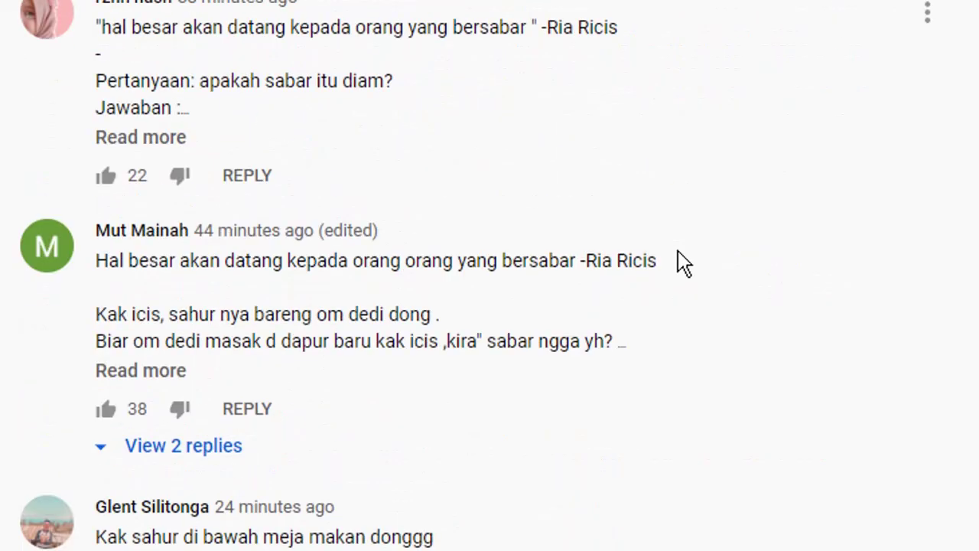
{"action": "scroll", "coordinate": [561, 232], "scroll_direction": "up", "scroll_amount": 3}
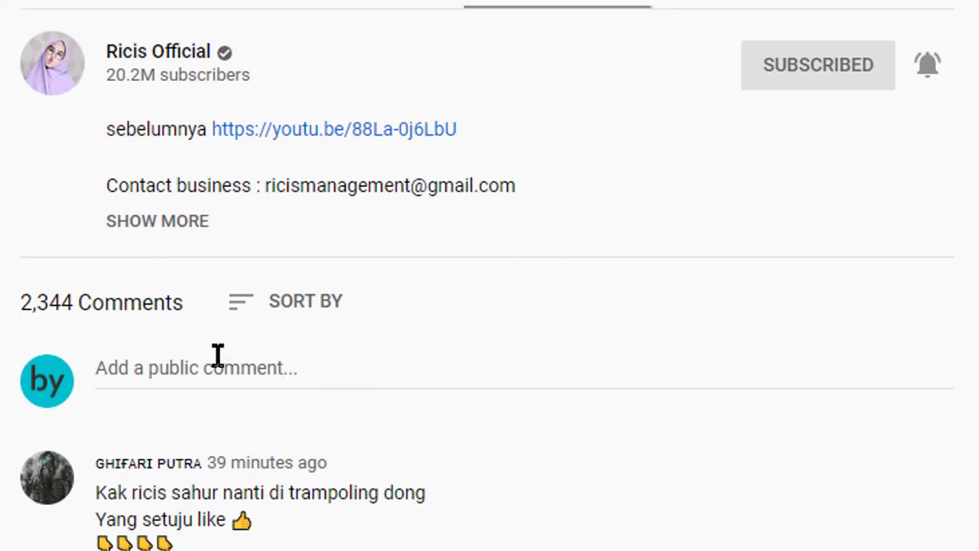
- Highlight the video's comment count, look further down the comment list, and clear the highlight
{"action": "left_click_drag", "start_coordinate": [24, 301], "coordinate": [184, 303]}
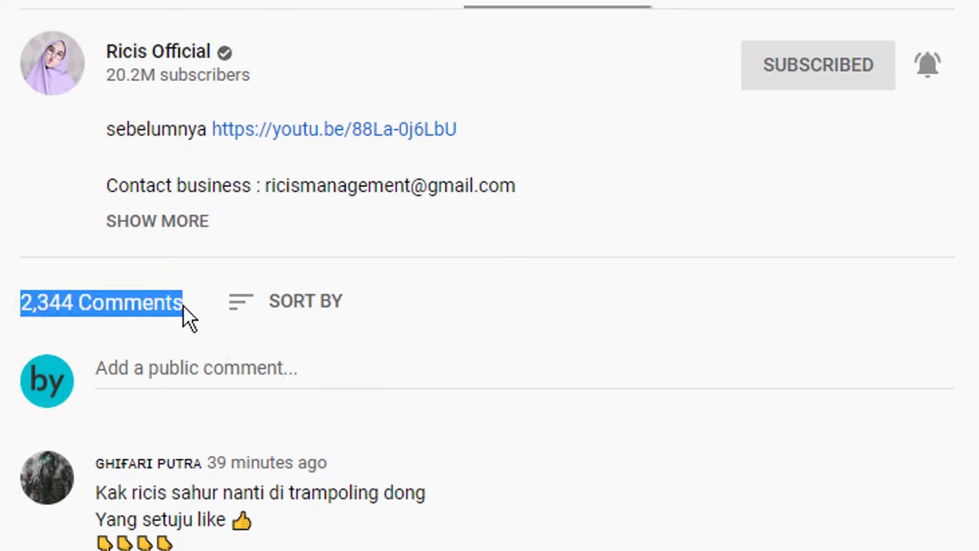
{"action": "scroll", "coordinate": [596, 349], "scroll_direction": "down", "scroll_amount": 5}
{"action": "scroll", "coordinate": [306, 123], "scroll_direction": "down", "scroll_amount": 6}
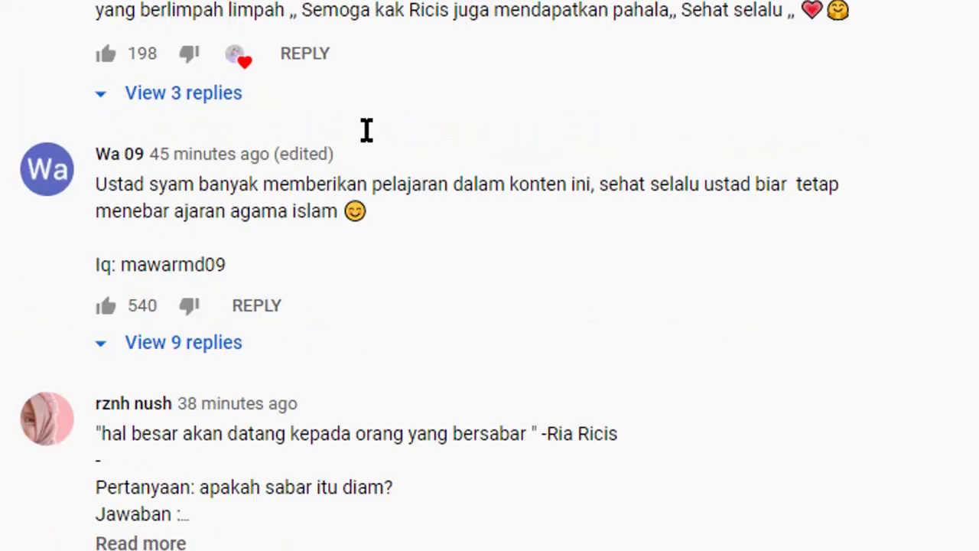
{"action": "scroll", "coordinate": [368, 141], "scroll_direction": "down", "scroll_amount": 15}
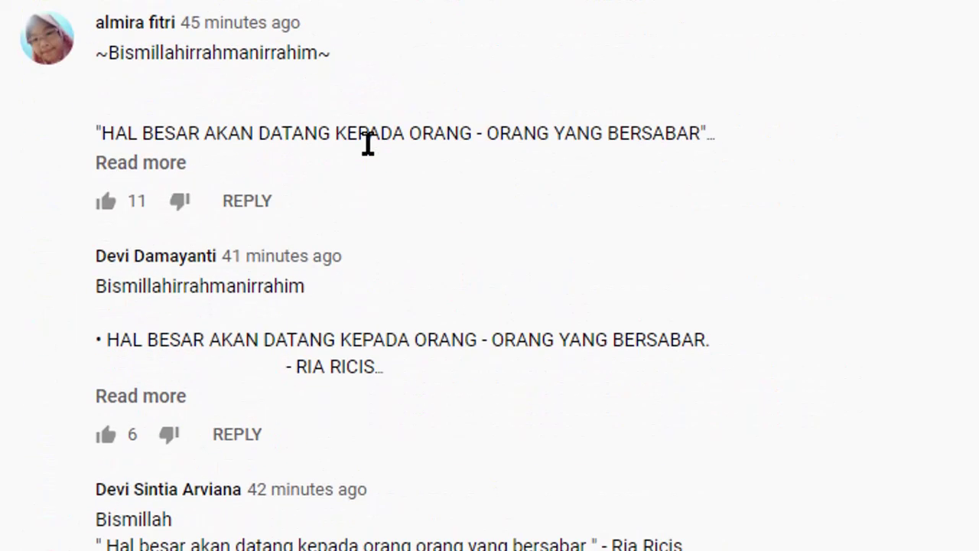
{"action": "scroll", "coordinate": [384, 179], "scroll_direction": "down", "scroll_amount": 15}
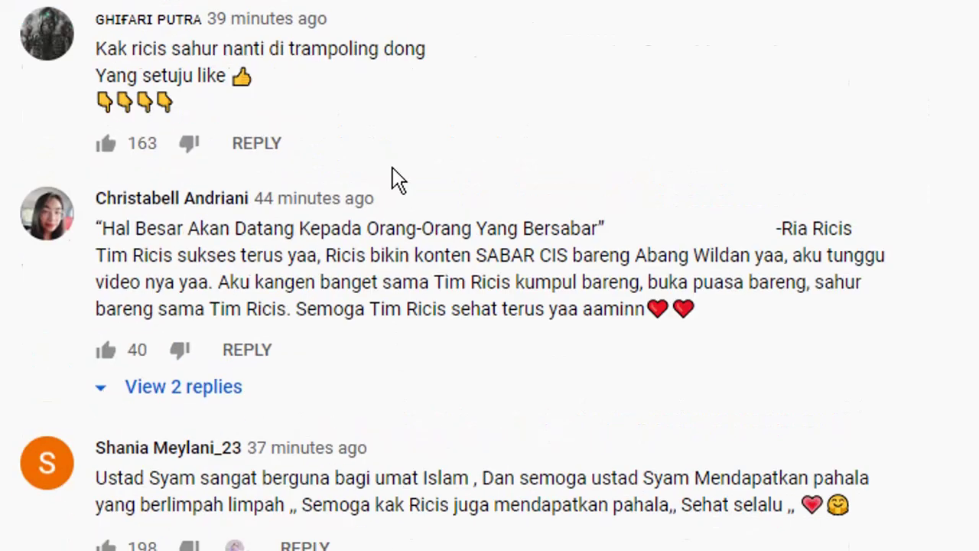
{"action": "scroll", "coordinate": [393, 180], "scroll_direction": "up", "scroll_amount": 20}
{"action": "scroll", "coordinate": [393, 169], "scroll_direction": "down", "scroll_amount": 3}
{"action": "left_click", "coordinate": [438, 227]}
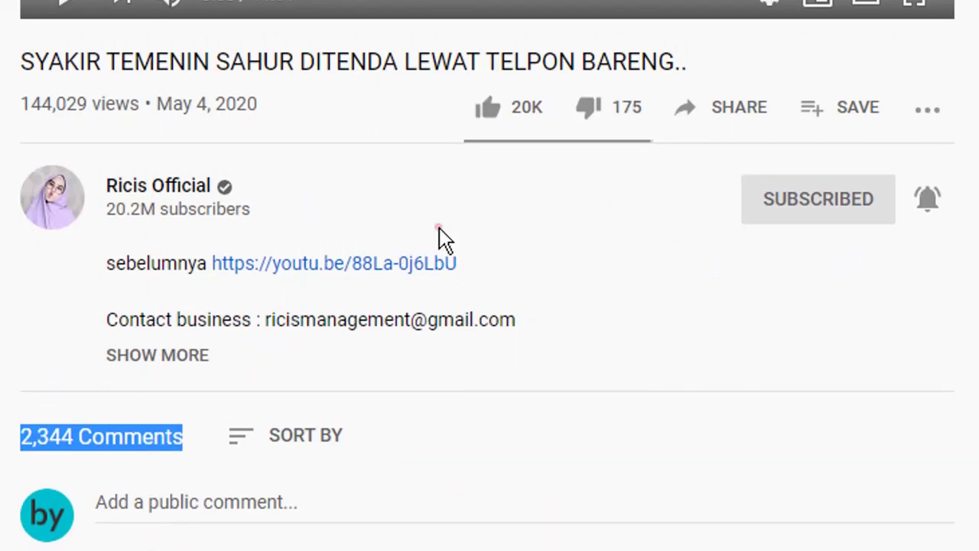
- Open the public comment entry field under the video, leaving it empty
{"action": "scroll", "coordinate": [402, 256], "scroll_direction": "down", "scroll_amount": 5}
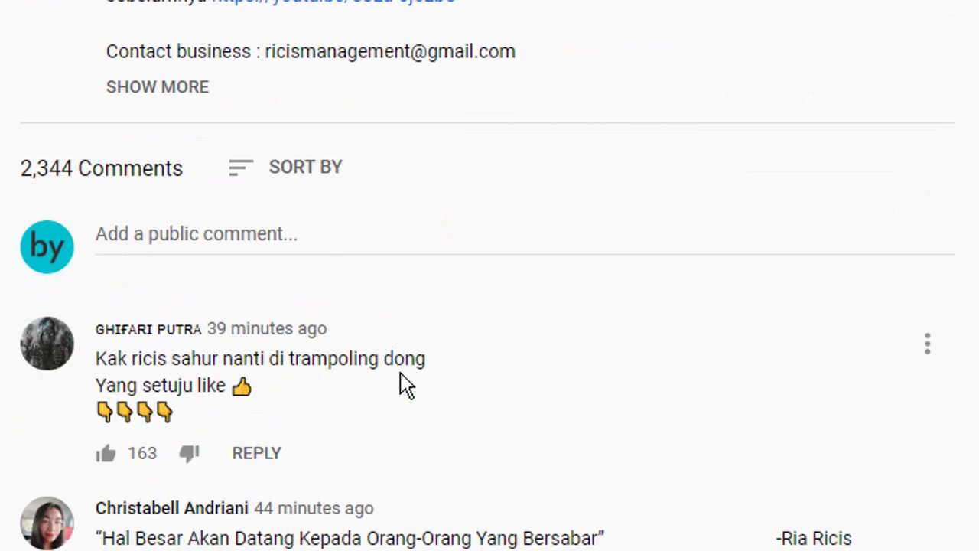
{"action": "scroll", "coordinate": [175, 444], "scroll_direction": "down", "scroll_amount": 1}
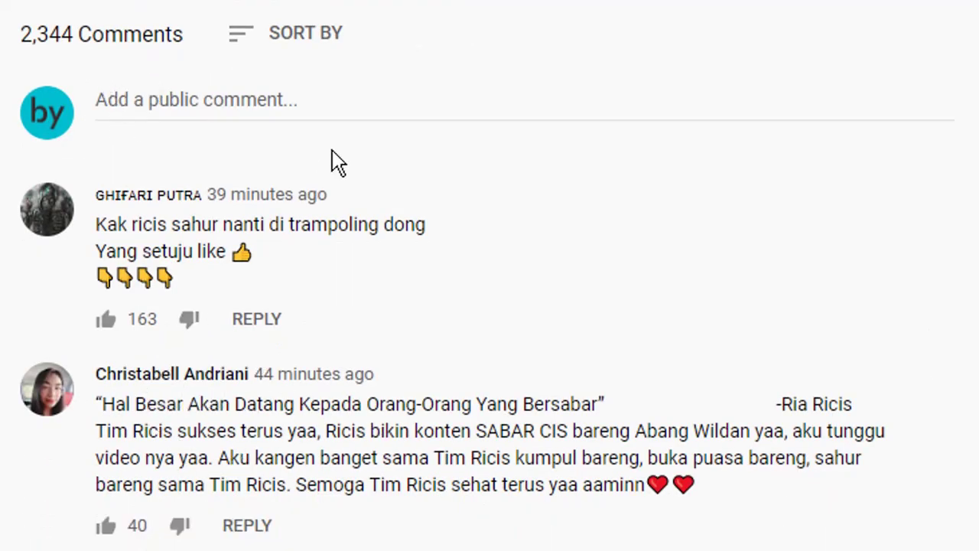
{"action": "scroll", "coordinate": [333, 164], "scroll_direction": "up", "scroll_amount": 2}
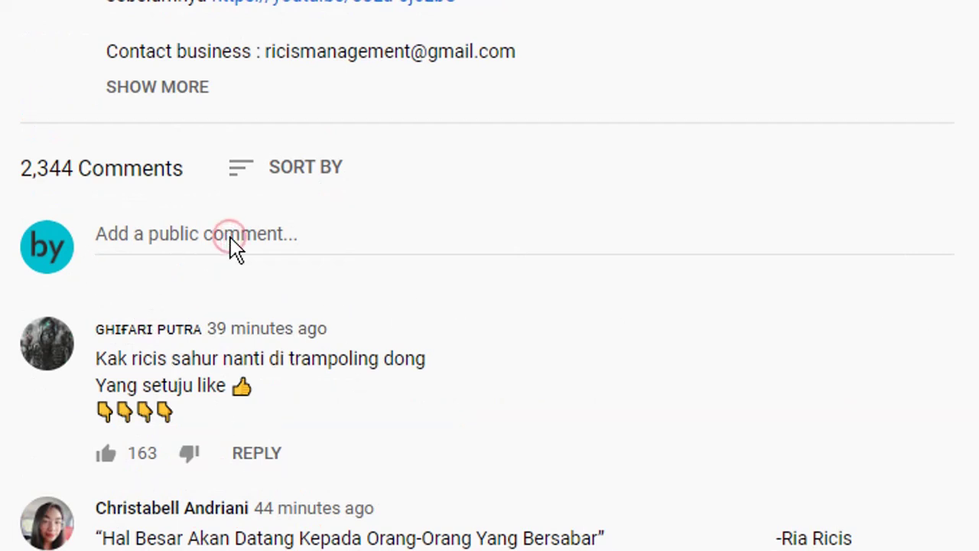
{"action": "left_click", "coordinate": [291, 233]}
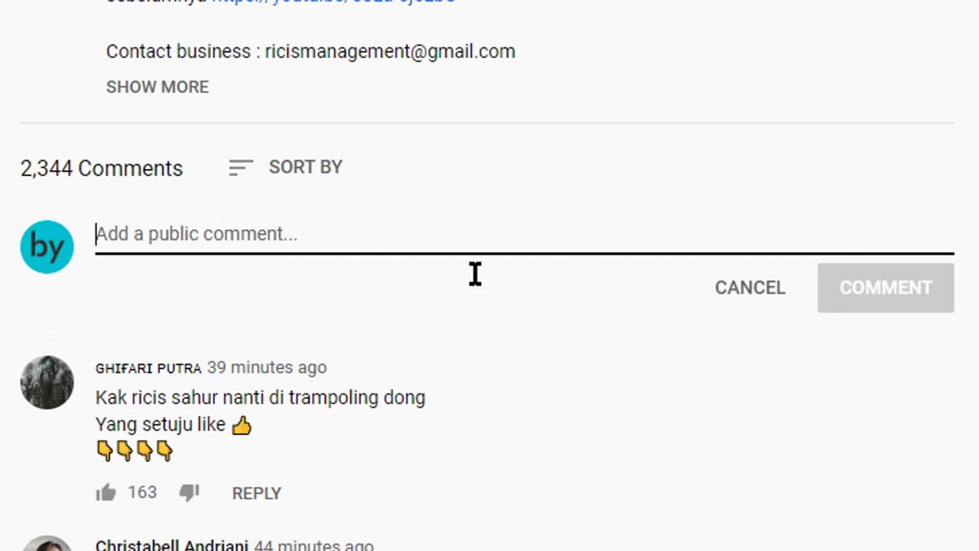
{"action": "scroll", "coordinate": [362, 339], "scroll_direction": "down", "scroll_amount": 2}
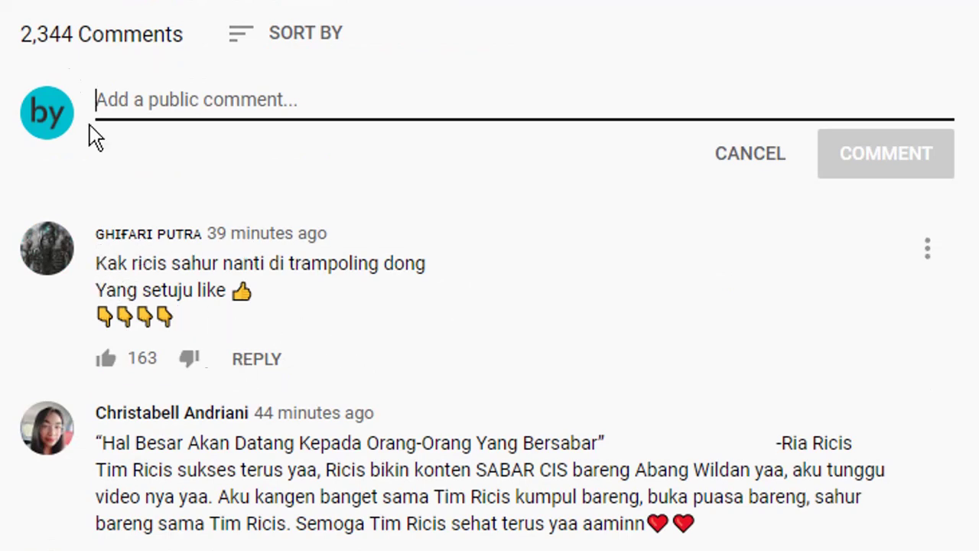
{"action": "scroll", "coordinate": [299, 175], "scroll_direction": "up", "scroll_amount": 2}
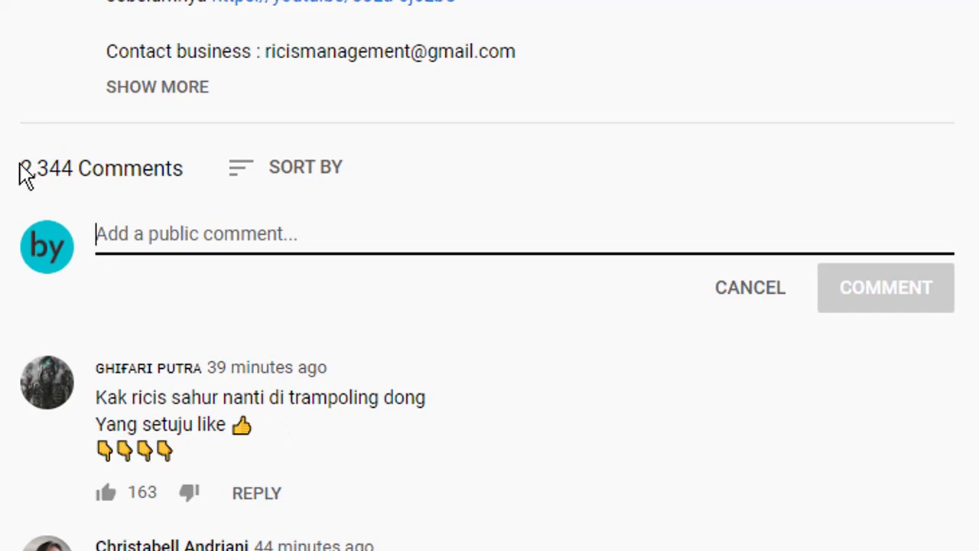
- Examine the comment count and the viewers' comments and replies again, ending at the channel details above them
{"action": "left_click_drag", "start_coordinate": [192, 173], "coordinate": [20, 170]}
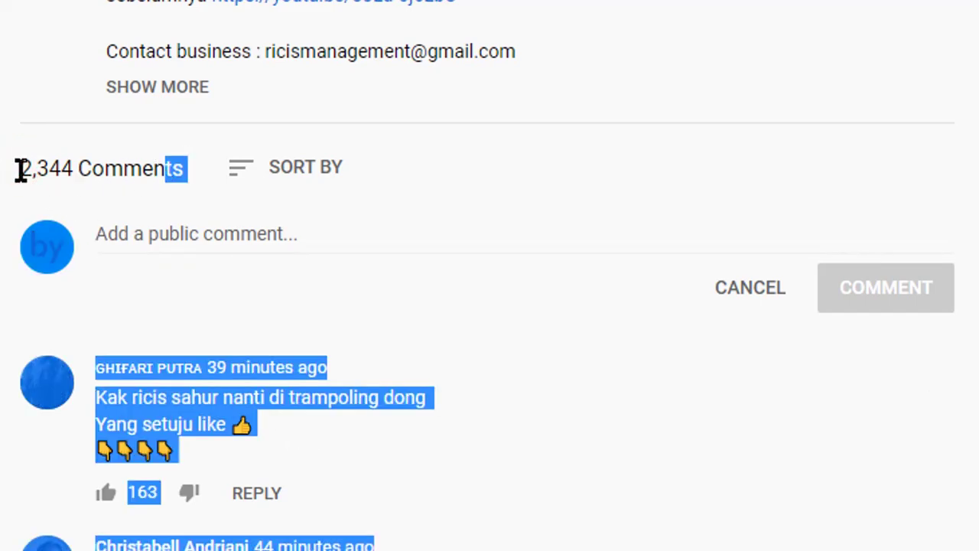
{"action": "left_click", "coordinate": [21, 170]}
{"action": "scroll", "coordinate": [321, 291], "scroll_direction": "down", "scroll_amount": 5}
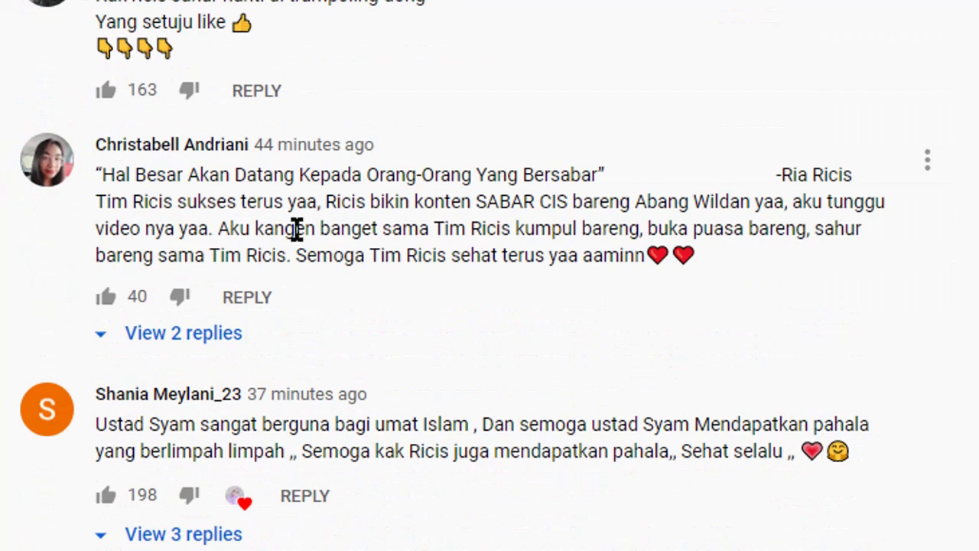
{"action": "scroll", "coordinate": [267, 197], "scroll_direction": "down", "scroll_amount": 3}
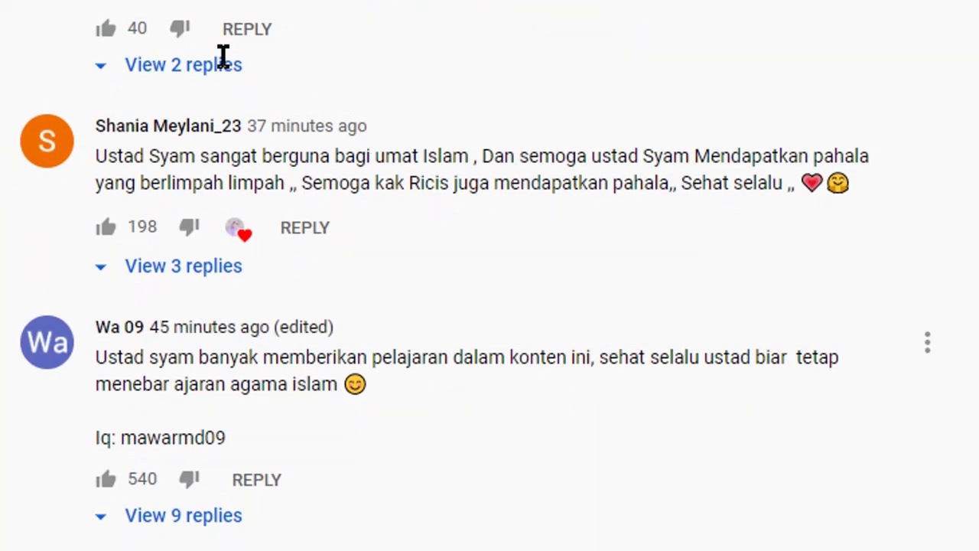
{"action": "scroll", "coordinate": [264, 291], "scroll_direction": "down", "scroll_amount": 10}
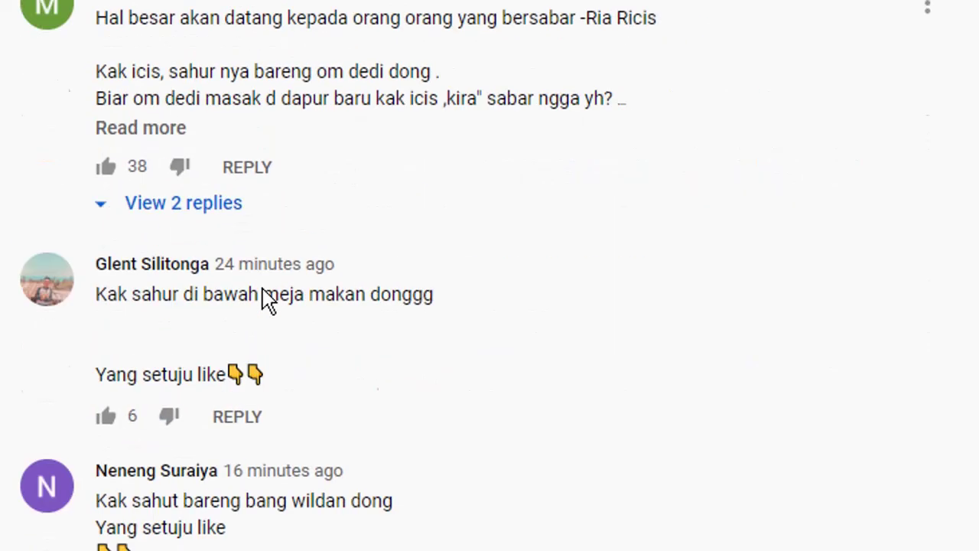
{"action": "scroll", "coordinate": [264, 298], "scroll_direction": "down", "scroll_amount": 15}
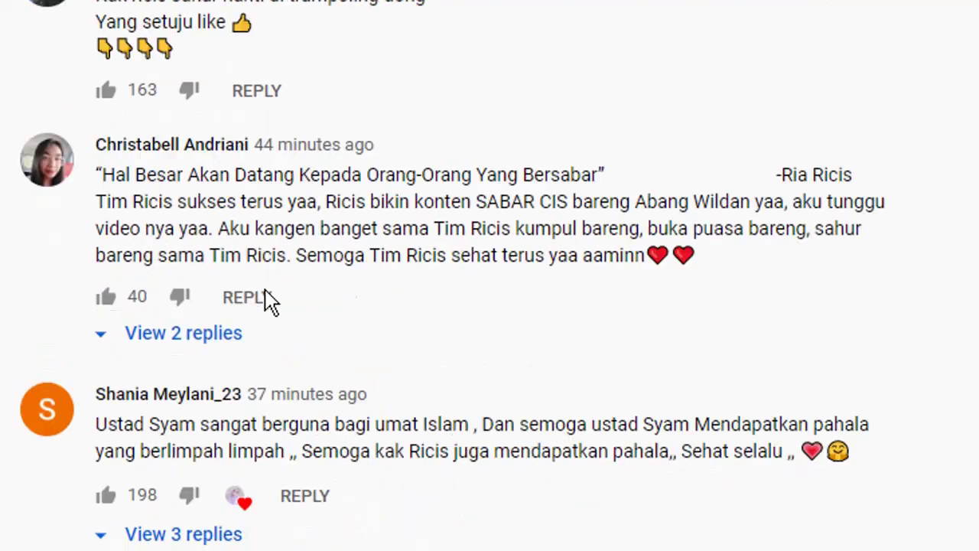
{"action": "scroll", "coordinate": [267, 300], "scroll_direction": "up", "scroll_amount": 7}
{"action": "scroll", "coordinate": [292, 383], "scroll_direction": "down", "scroll_amount": 2}
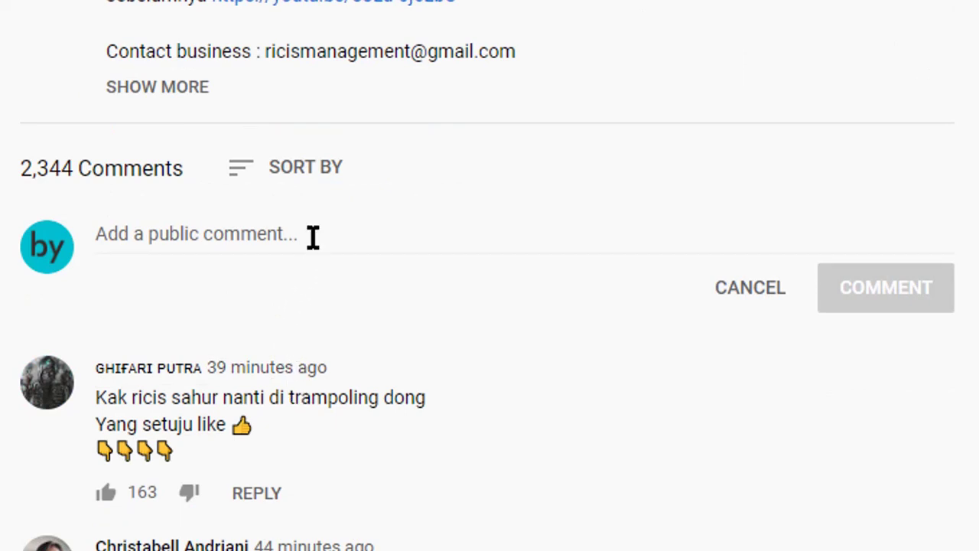
{"action": "scroll", "coordinate": [305, 228], "scroll_direction": "up", "scroll_amount": 2}
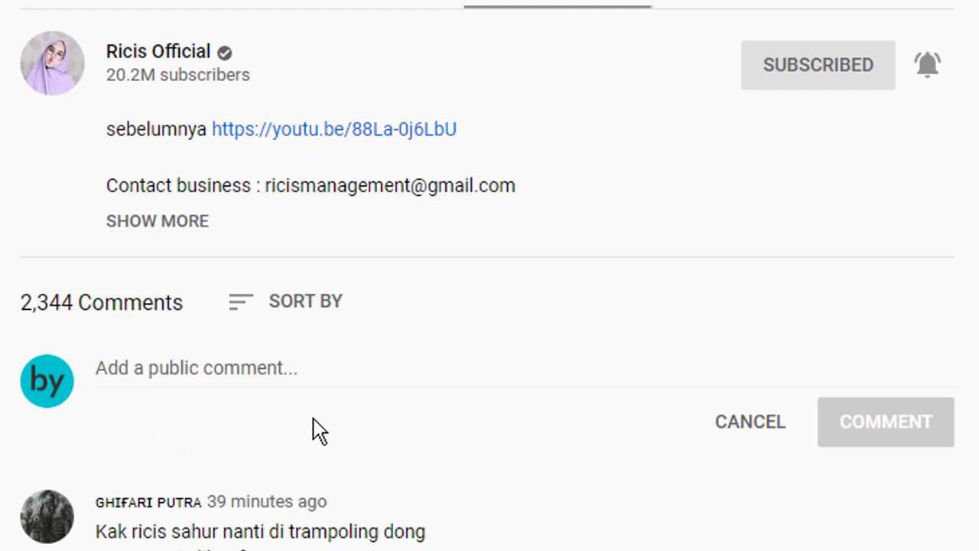
{"action": "scroll", "coordinate": [237, 499], "scroll_direction": "down", "scroll_amount": 3}
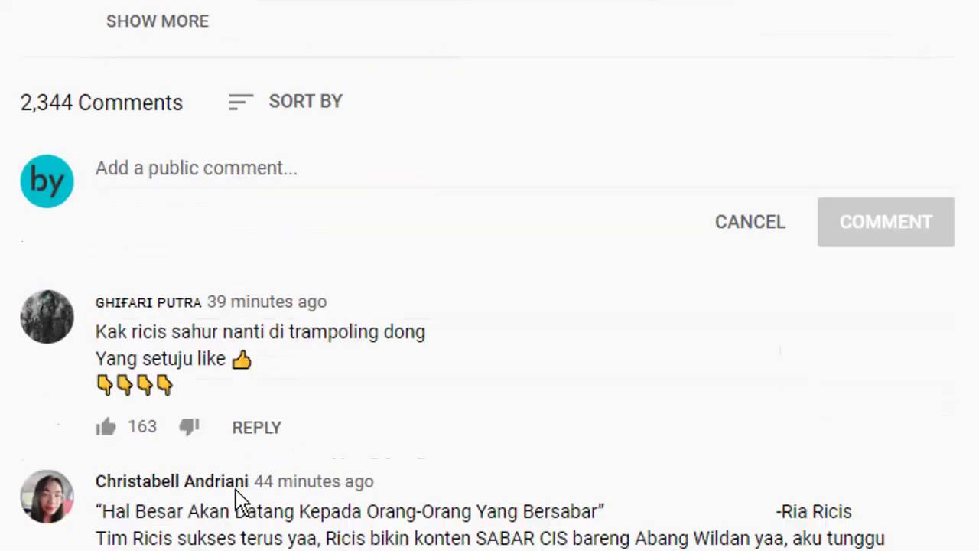
{"action": "scroll", "coordinate": [198, 334], "scroll_direction": "up", "scroll_amount": 3}
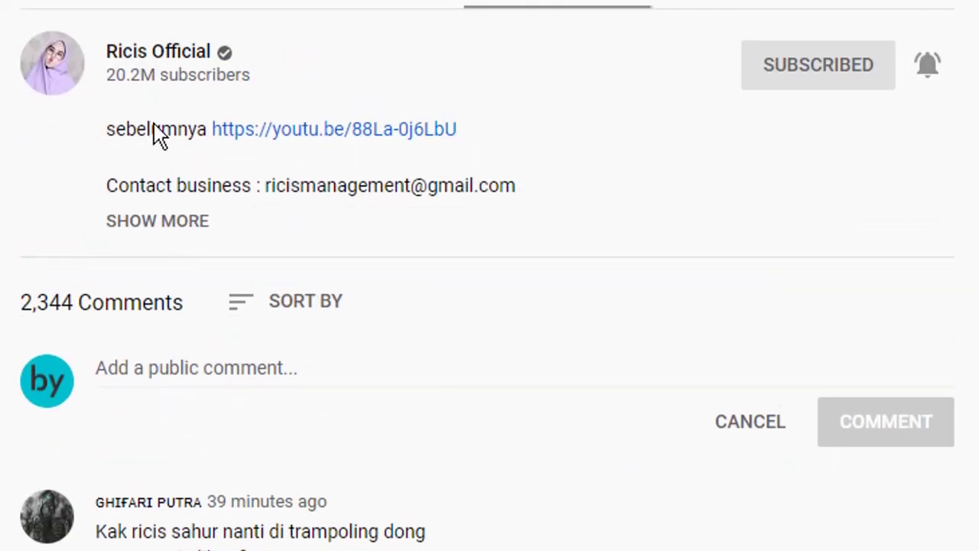